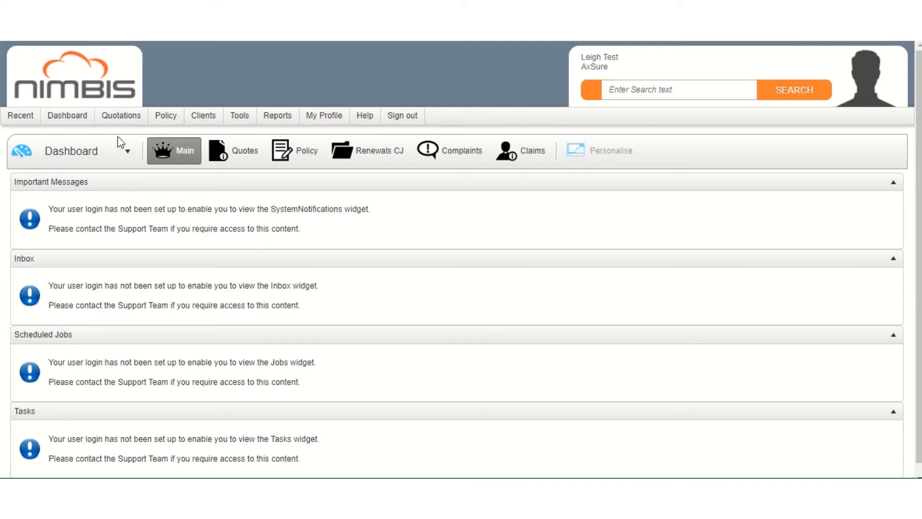
# Start a new AX Soteria quotation with Monthly frequency and a 2021/05/19 inception date
pyautogui.click(117, 120)
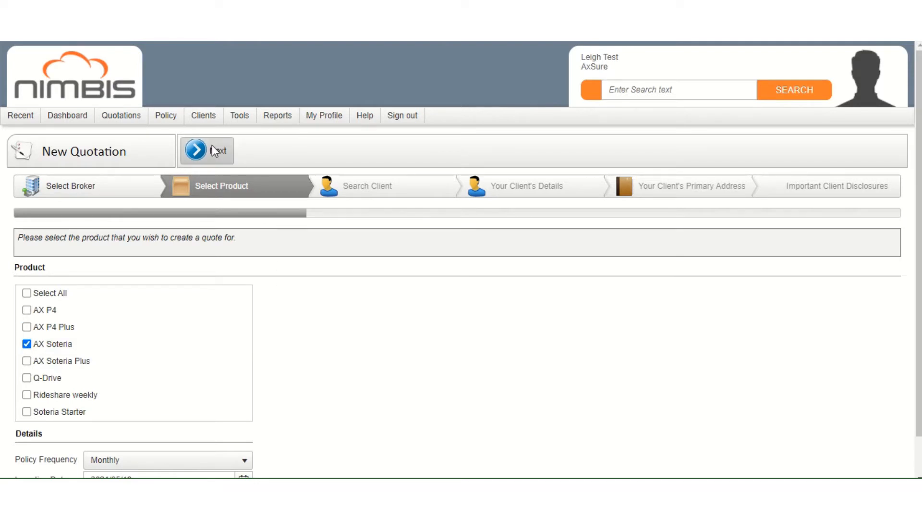
pyautogui.scroll(-1, 707, 353)
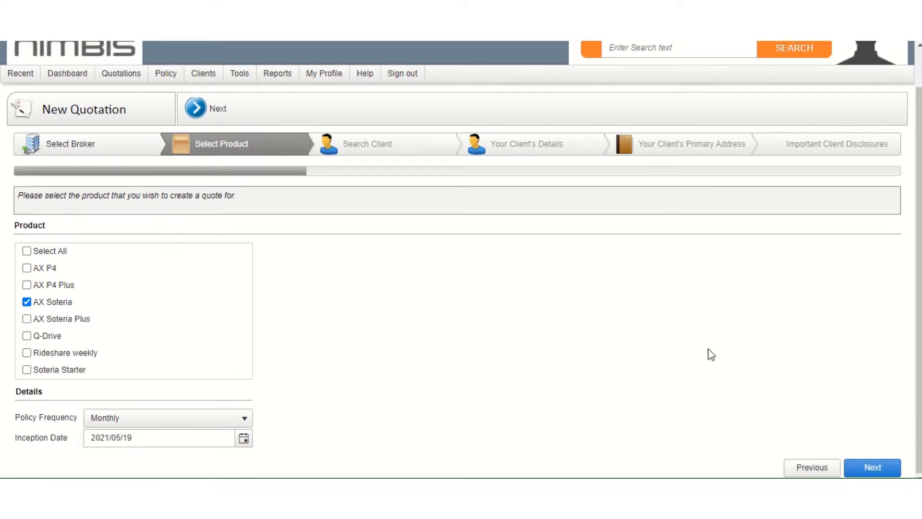
# Advance to Your Client's Details so name, ID, date of birth, title and gender show as required
pyautogui.click(859, 468)
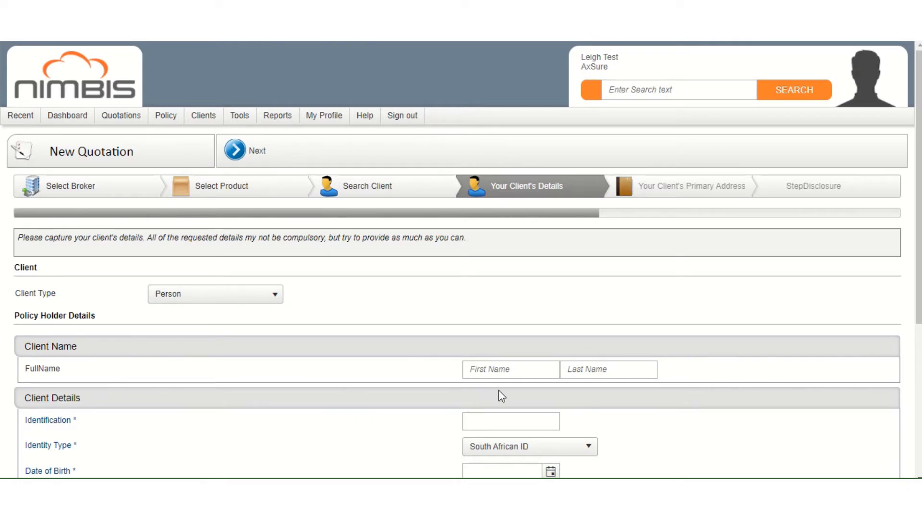
pyautogui.scroll(-2, 565, 303)
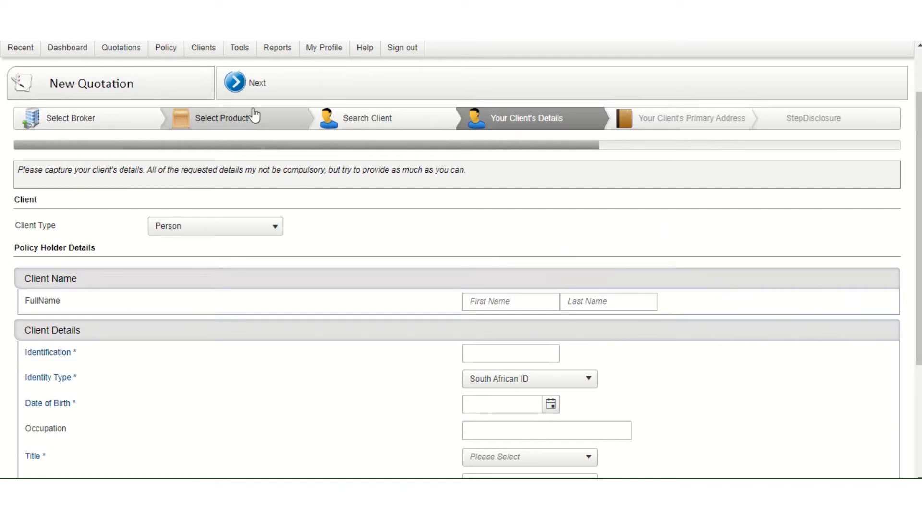
pyautogui.click(254, 82)
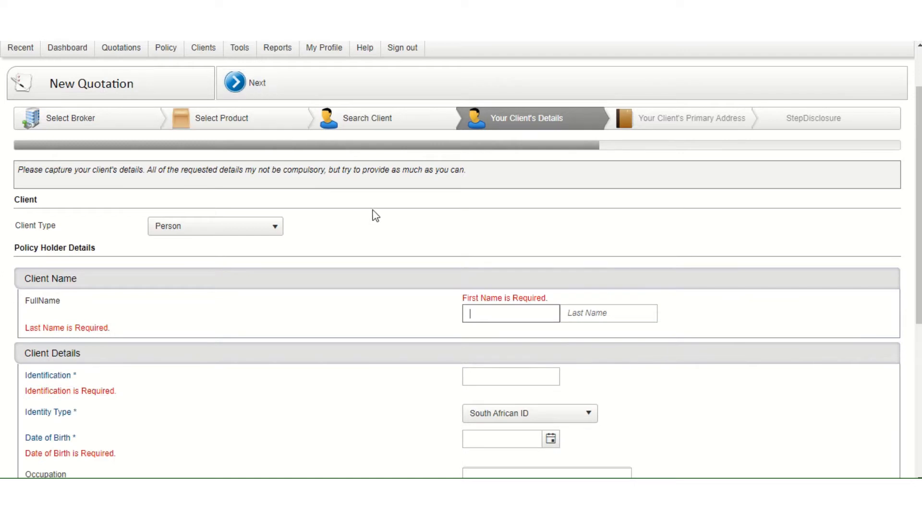
pyautogui.scroll(-3, 372, 216)
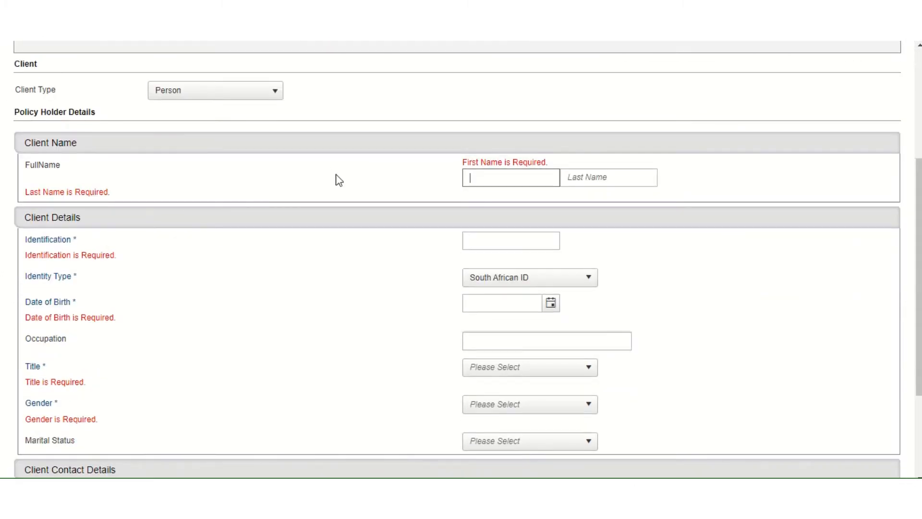
# Enter the client's first name and last name
pyautogui.write('Broker')
pyautogui.click(634, 168)
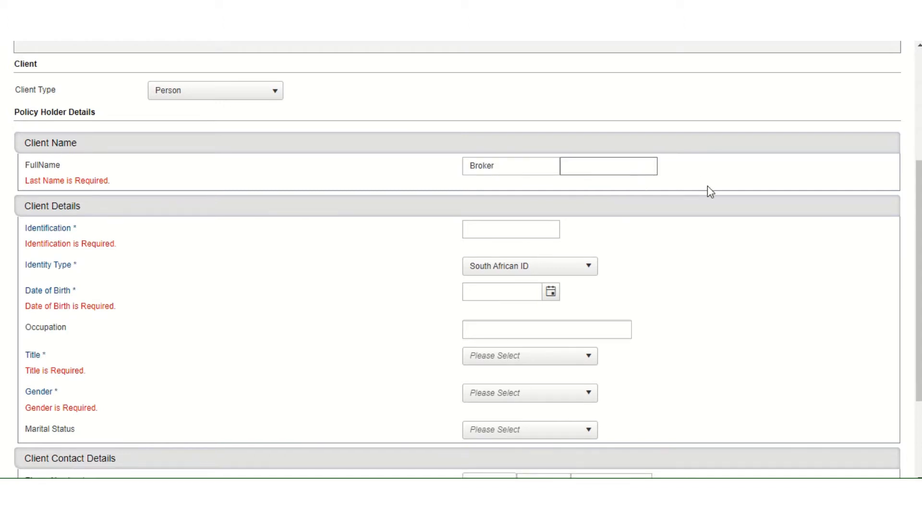
pyautogui.write('Test')
# Enter the client's South African ID number, fixing digits after the format warning
pyautogui.click(535, 229)
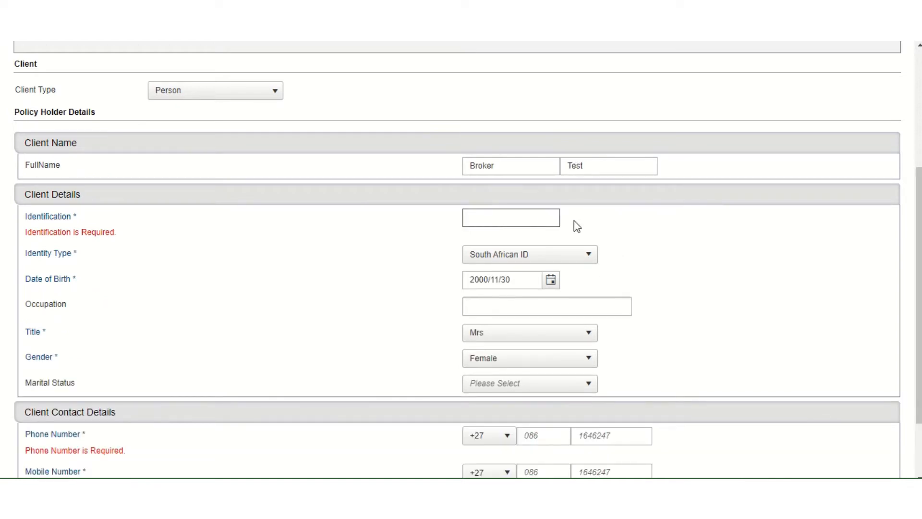
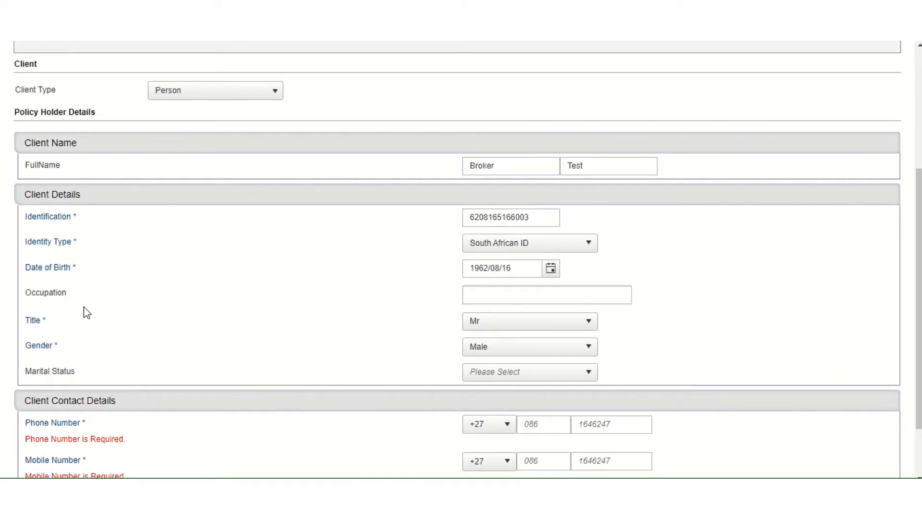
pyautogui.click(553, 216)
pyautogui.press('BackSpace')
pyautogui.write('2')
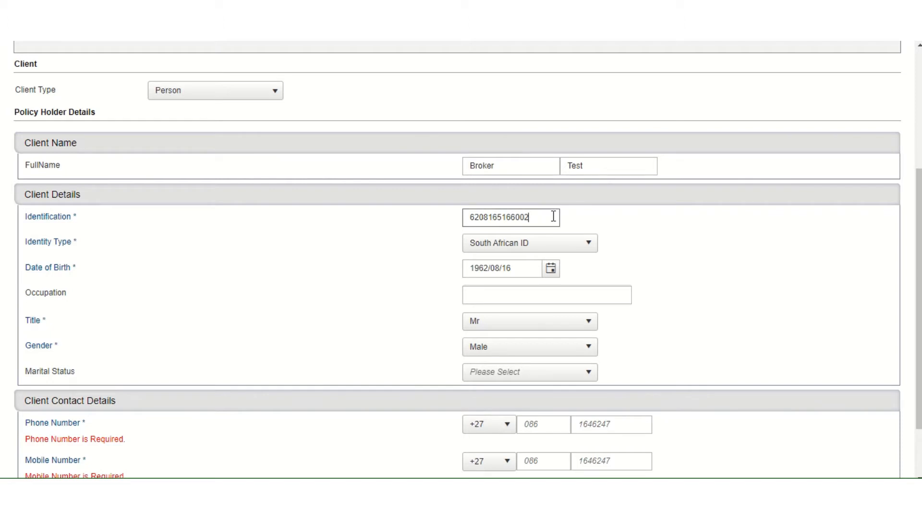
pyautogui.click(705, 274)
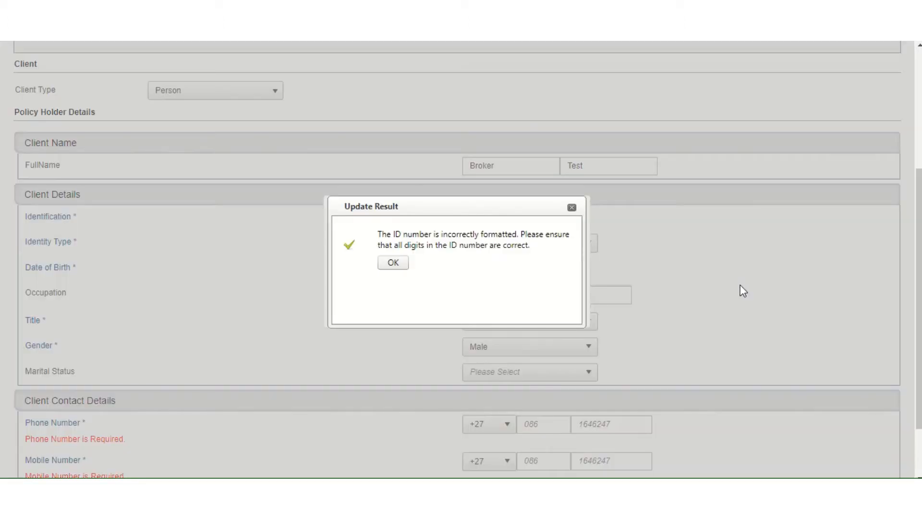
pyautogui.click(395, 264)
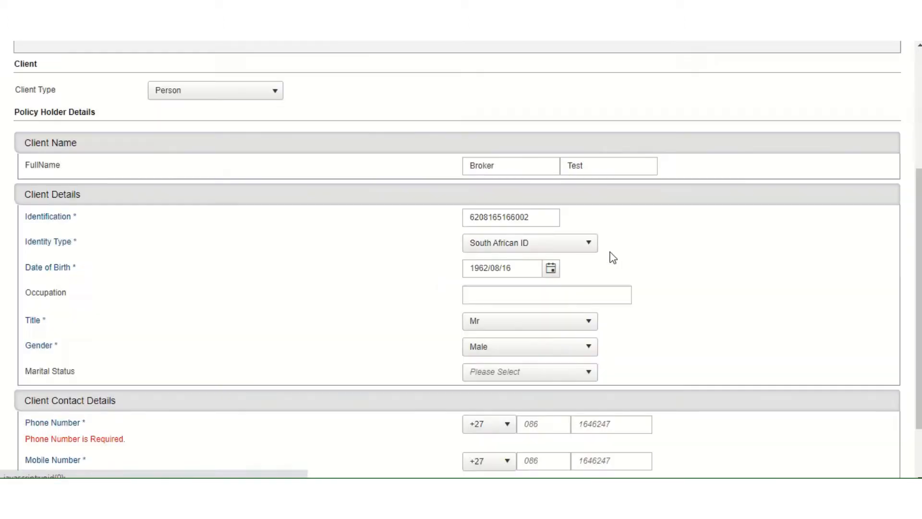
pyautogui.click(550, 217)
pyautogui.press('BackSpace')
# Finish correcting the ID number's final digit so it validates
pyautogui.write('3')
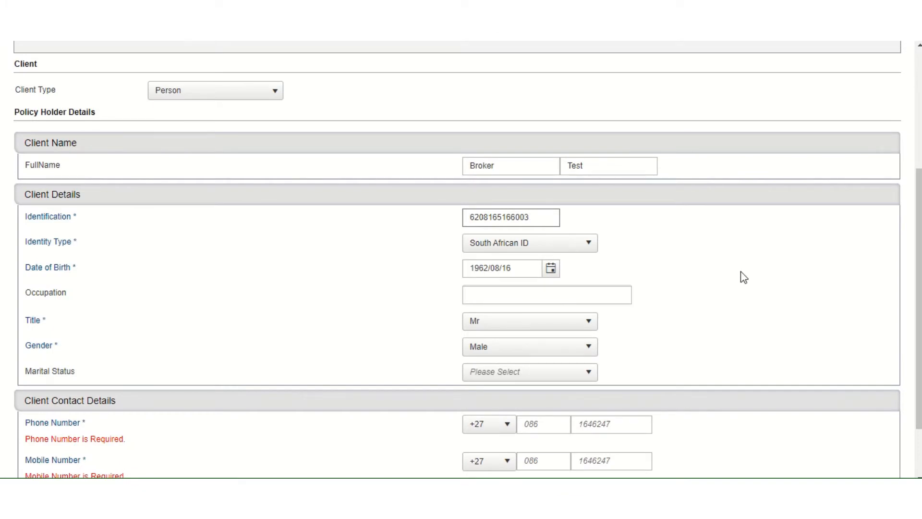
pyautogui.click(743, 277)
pyautogui.scroll(-2, 740, 276)
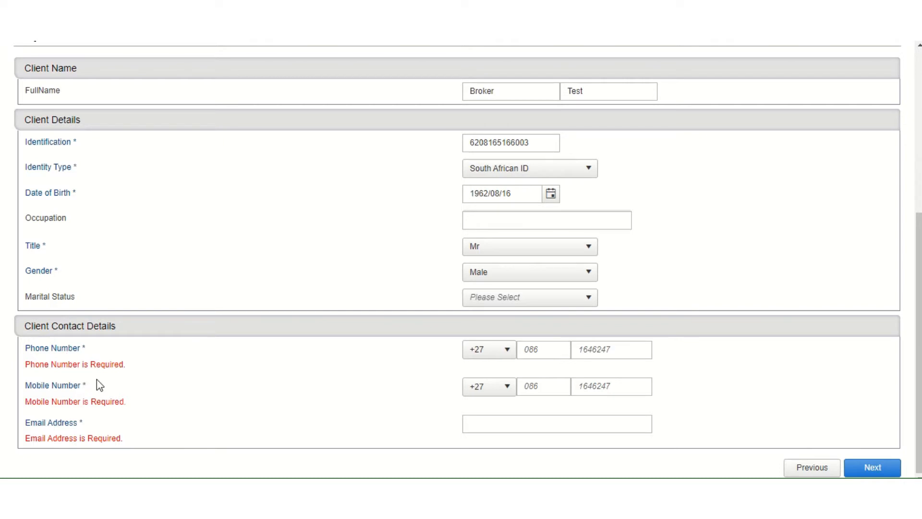
# Enter the client's phone area code and phone number
pyautogui.moveTo(92, 421)
pyautogui.click(535, 354)
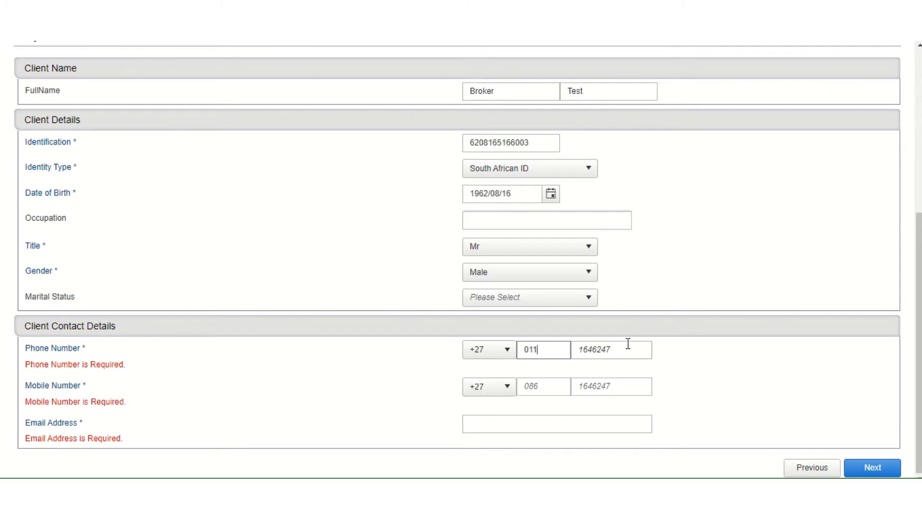
pyautogui.click(629, 345)
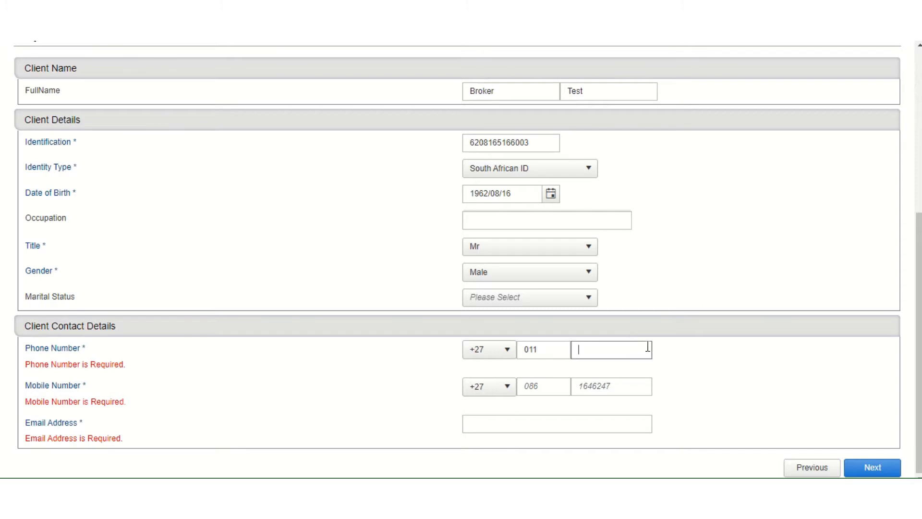
# Enter the client's mobile area code and mobile number
pyautogui.click(542, 386)
pyautogui.write('082')
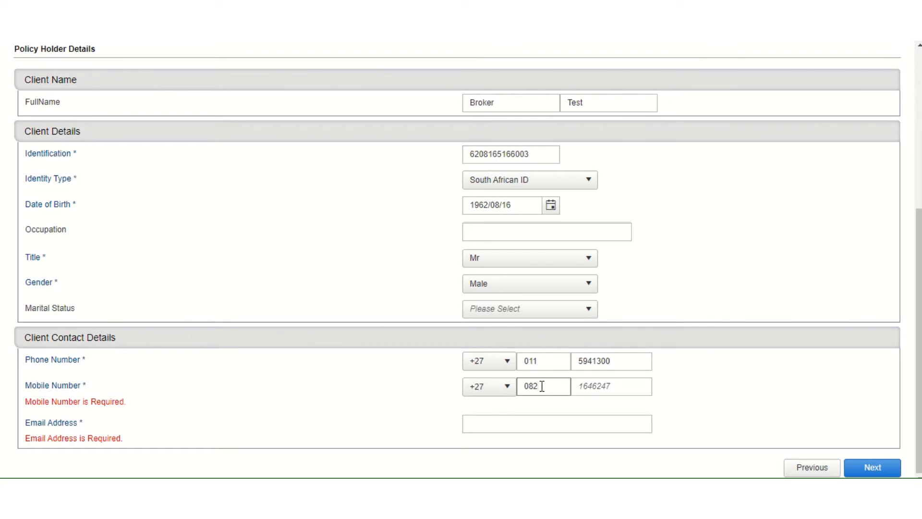
pyautogui.click(584, 384)
pyautogui.write('00000')
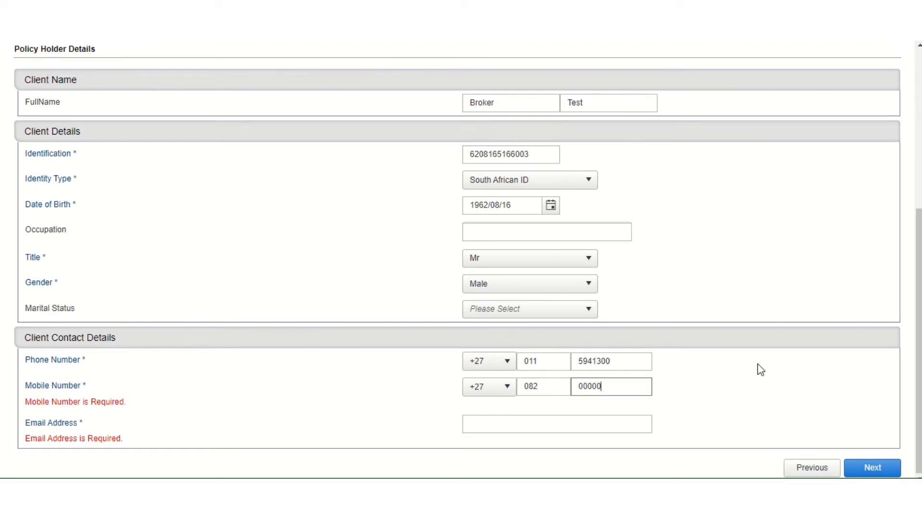
pyautogui.write('00')
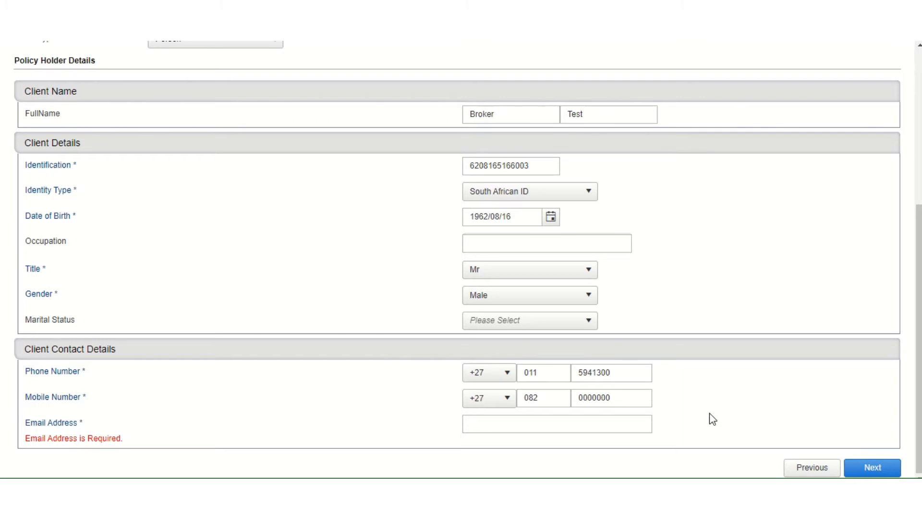
# Enter the client's e-mail address, retyping it until the correct address is accepted
pyautogui.click(640, 423)
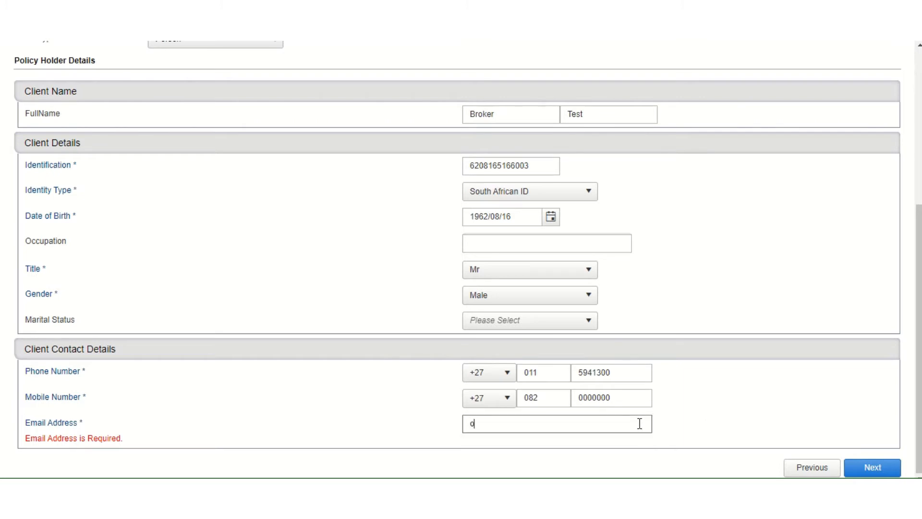
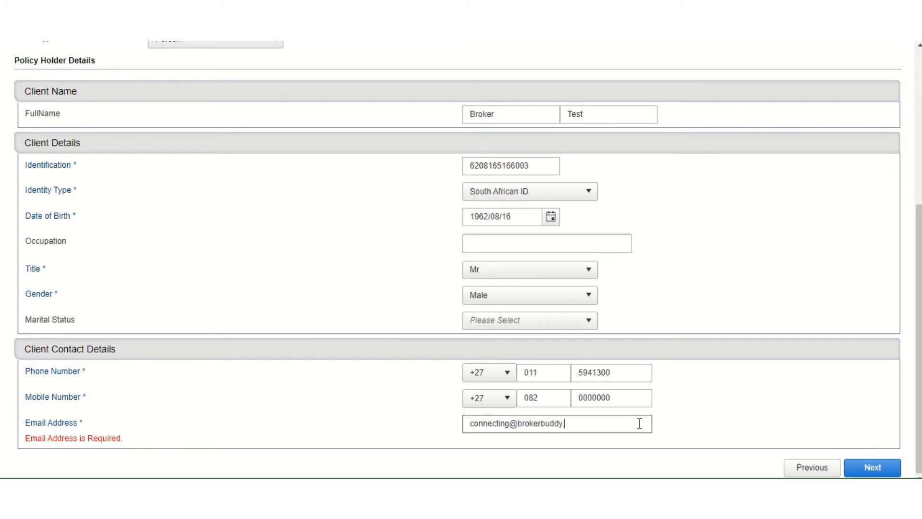
pyautogui.click(712, 409)
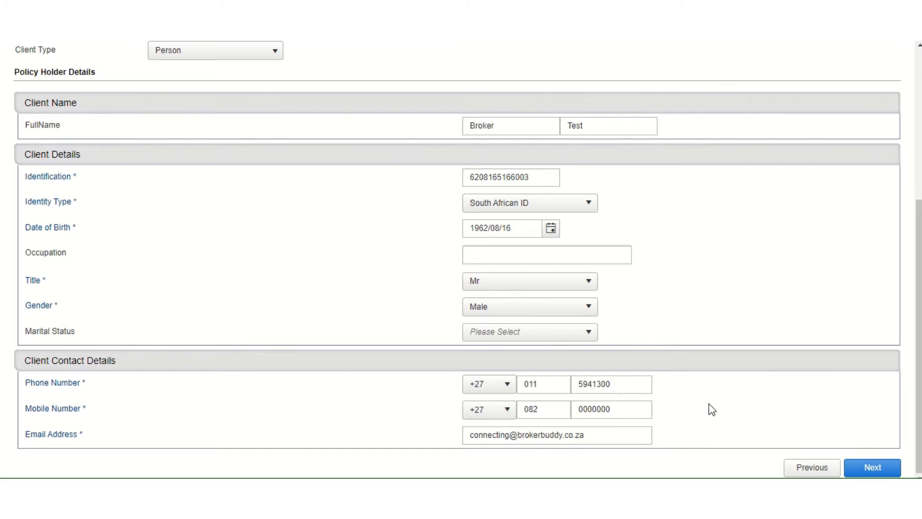
pyautogui.moveTo(624, 435); pyautogui.dragTo(398, 468)
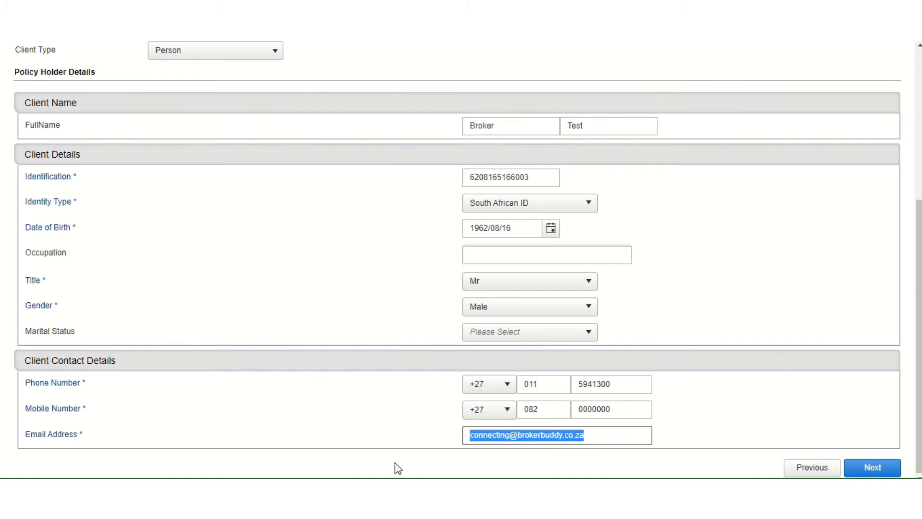
pyautogui.write('none')
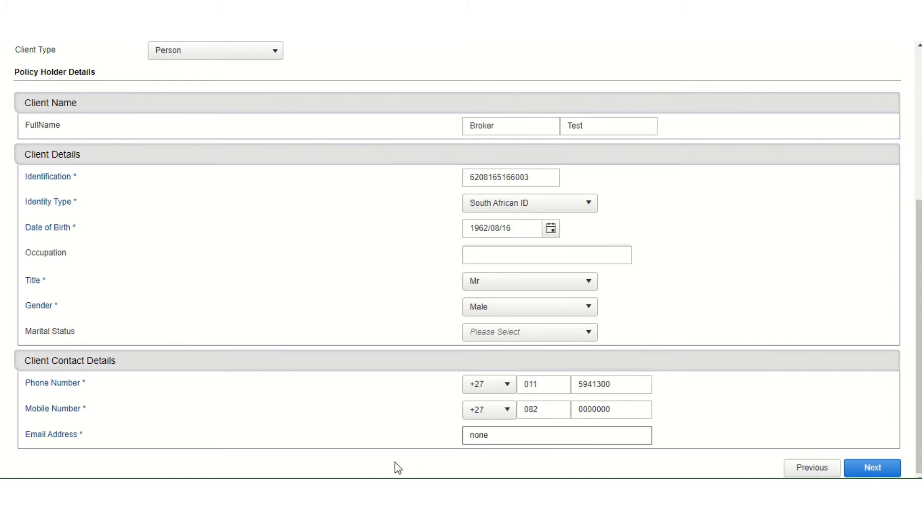
pyautogui.write('@none.co.za')
pyautogui.click(778, 380)
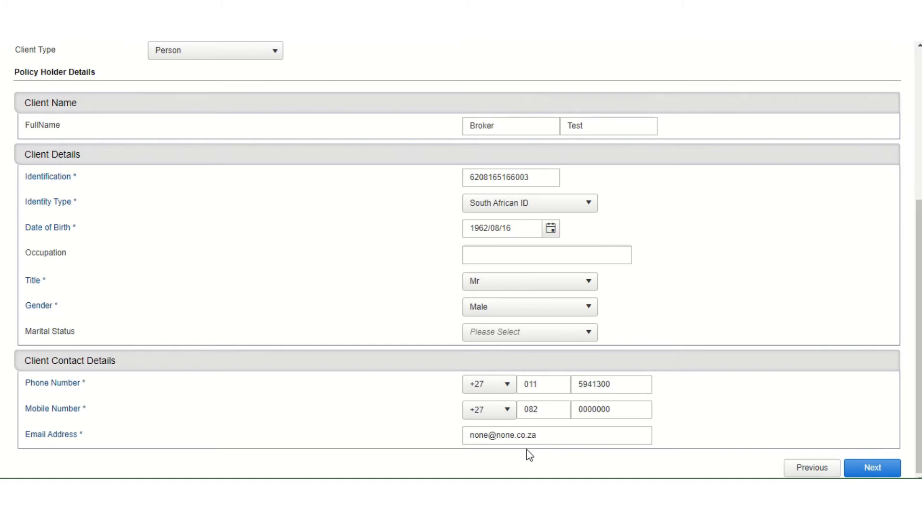
pyautogui.click(560, 432)
pyautogui.hotkey('ctrl', 'a')
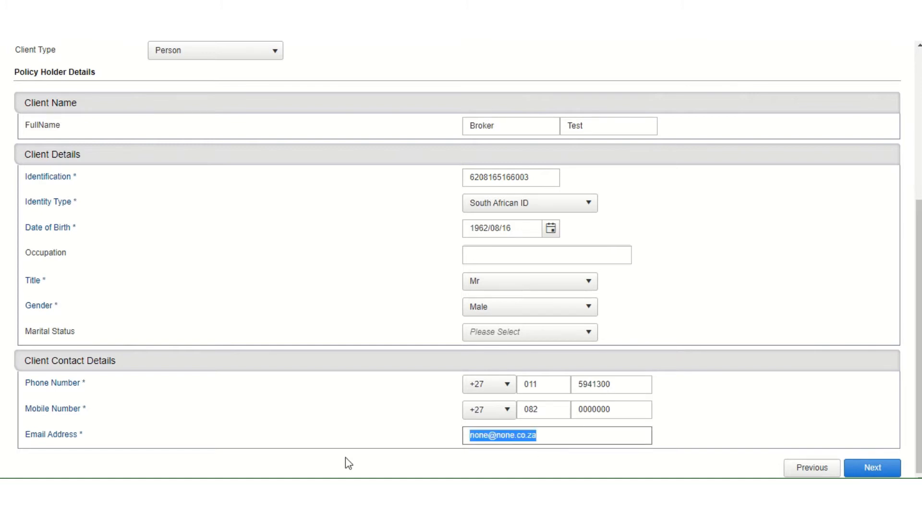
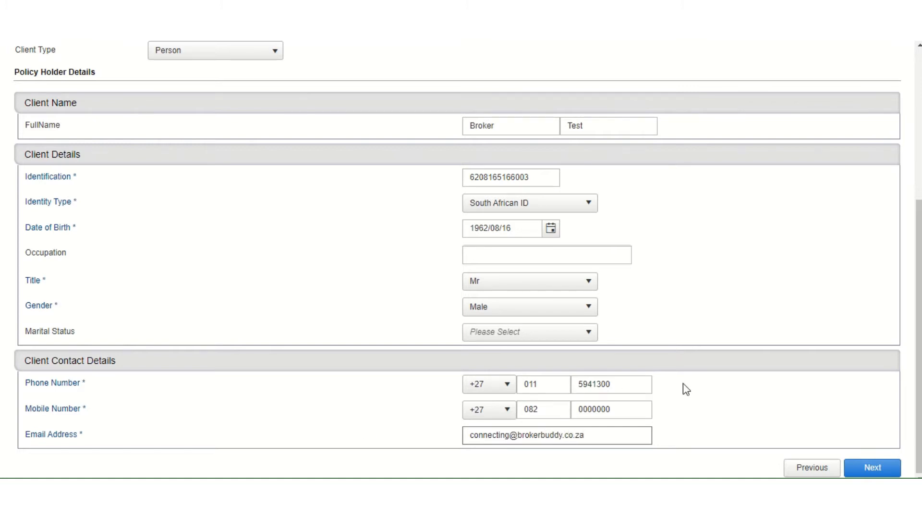
pyautogui.click(709, 388)
pyautogui.scroll(3, 712, 372)
pyautogui.scroll(-3, 699, 345)
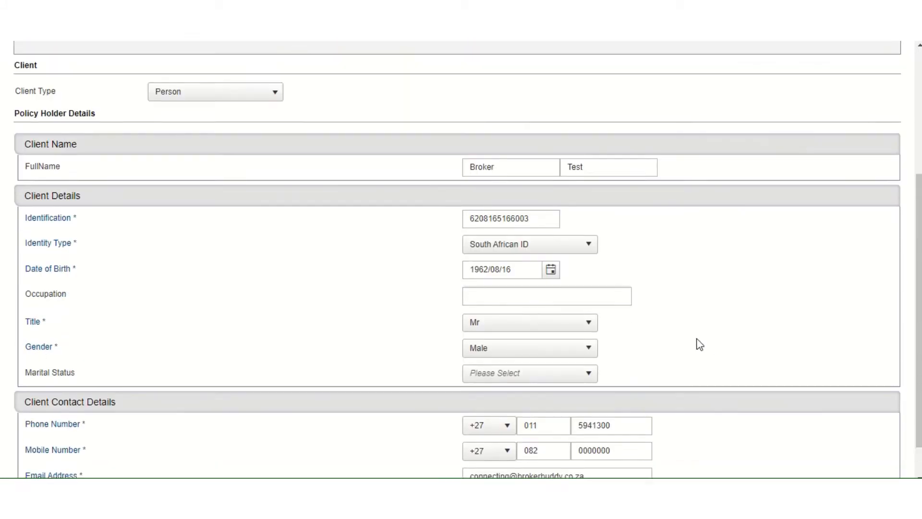
# Fill in the building number and street name of the client's primary address
pyautogui.click(872, 470)
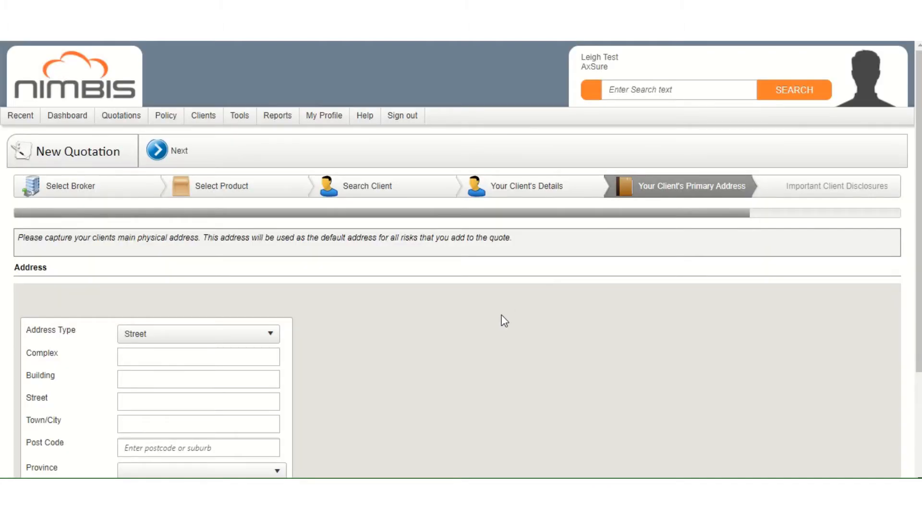
pyautogui.scroll(-3, 504, 321)
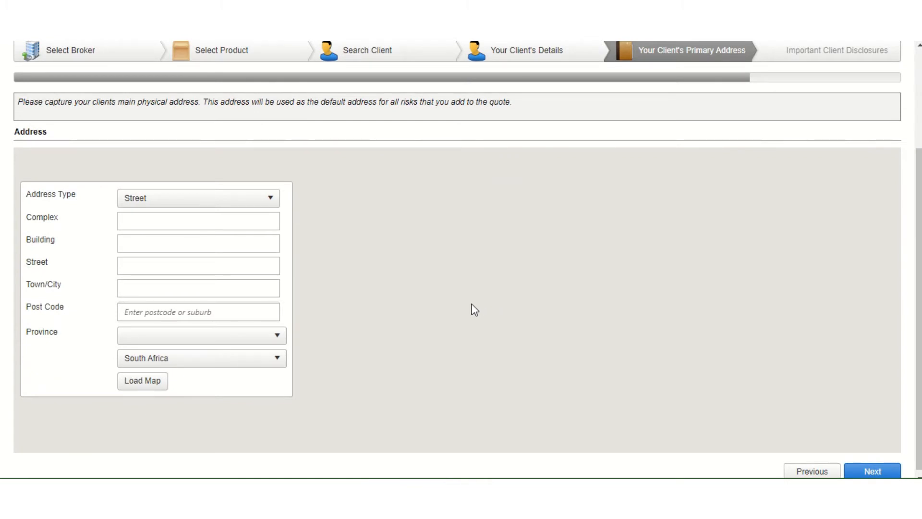
pyautogui.click(265, 248)
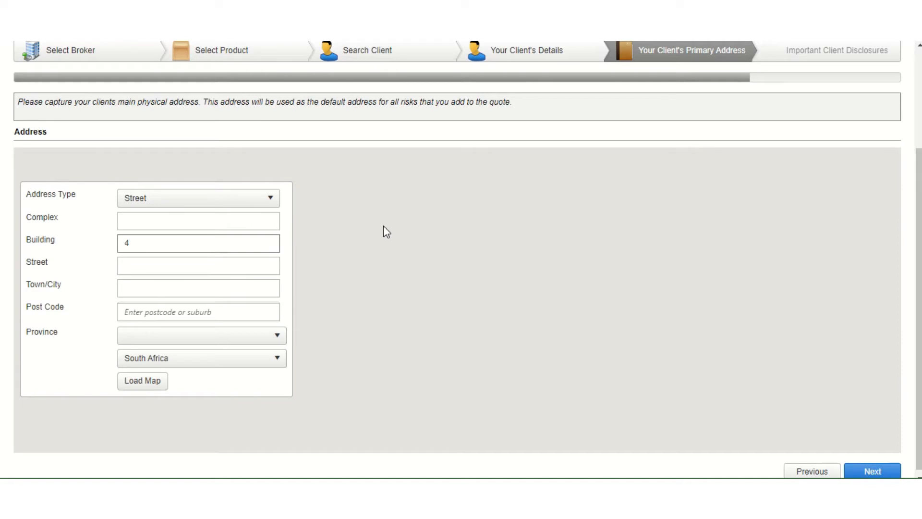
pyautogui.click(253, 268)
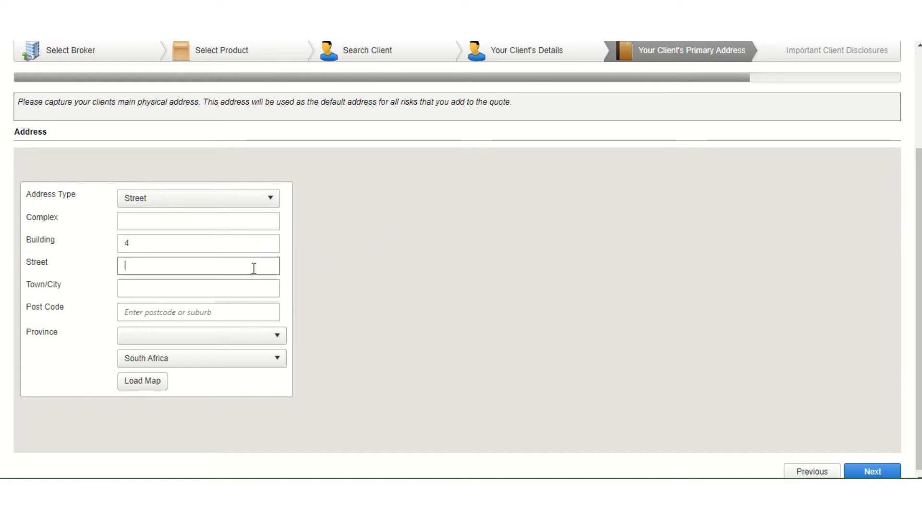
pyautogui.write('Bridal Close')
# Set the post code to Tyger Valley, 7530 by searching the suburb name
pyautogui.click(144, 312)
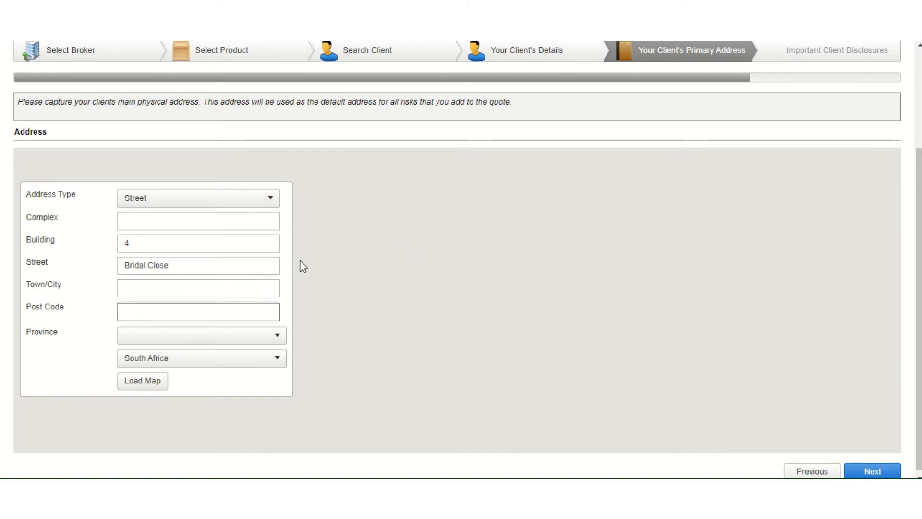
pyautogui.write('7550')
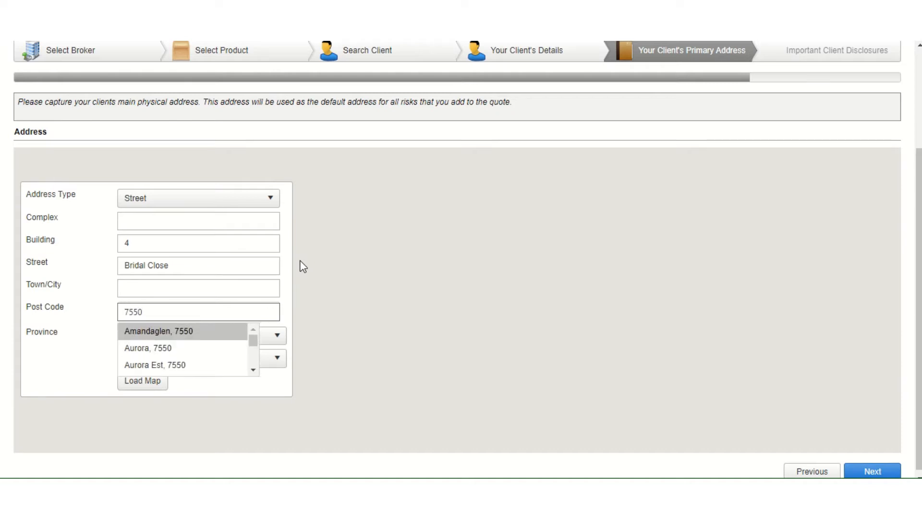
pyautogui.moveTo(253, 342)
pyautogui.mouseDown()
pyautogui.moveTo(255, 369)
pyautogui.moveTo(254, 358)
pyautogui.mouseUp()
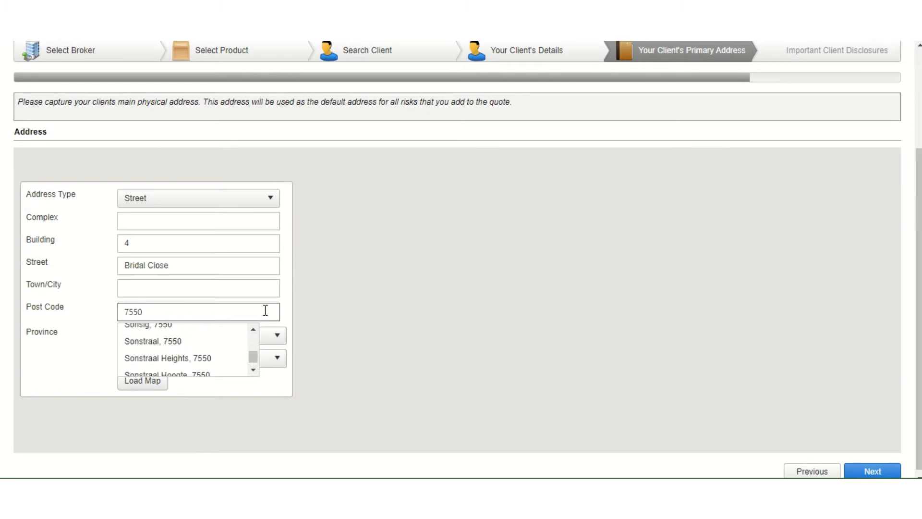
pyautogui.press('BackSpace')
pyautogui.press('BackSpace')
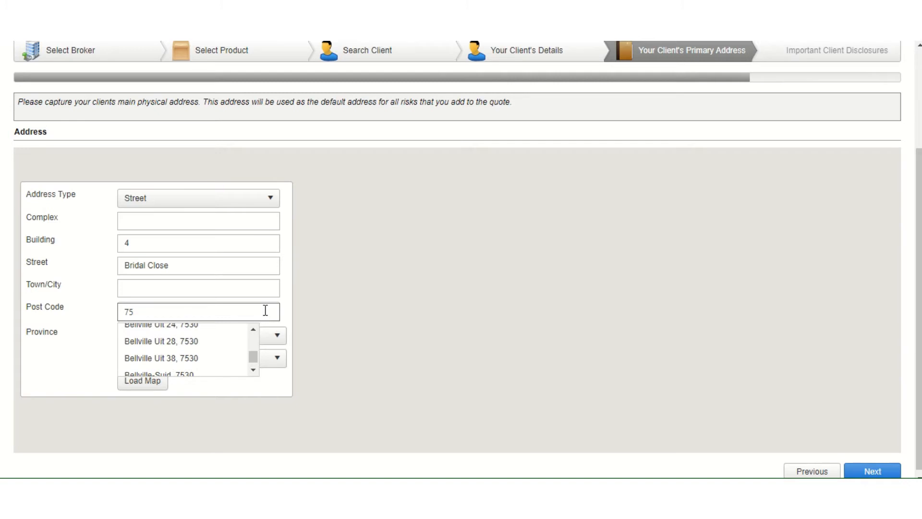
pyautogui.press('BackSpace')
pyautogui.press('BackSpace')
pyautogui.write('tyger')
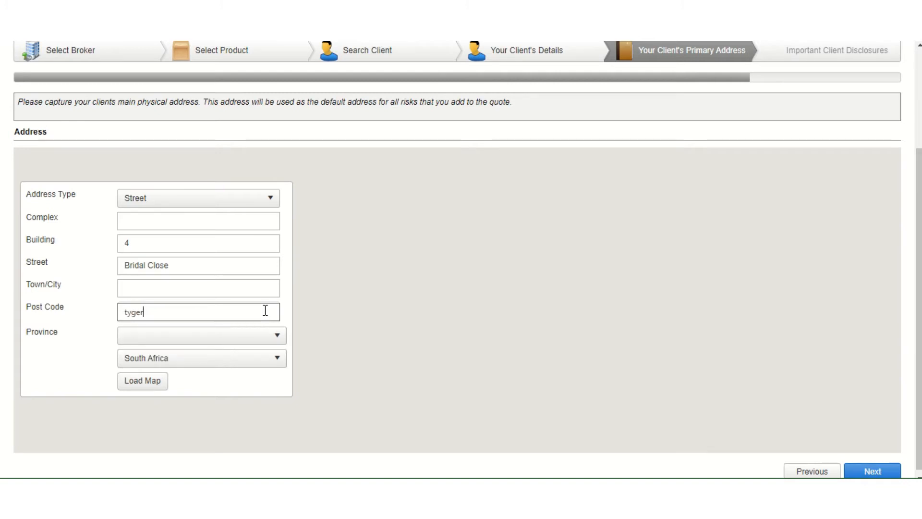
pyautogui.write(' vall')
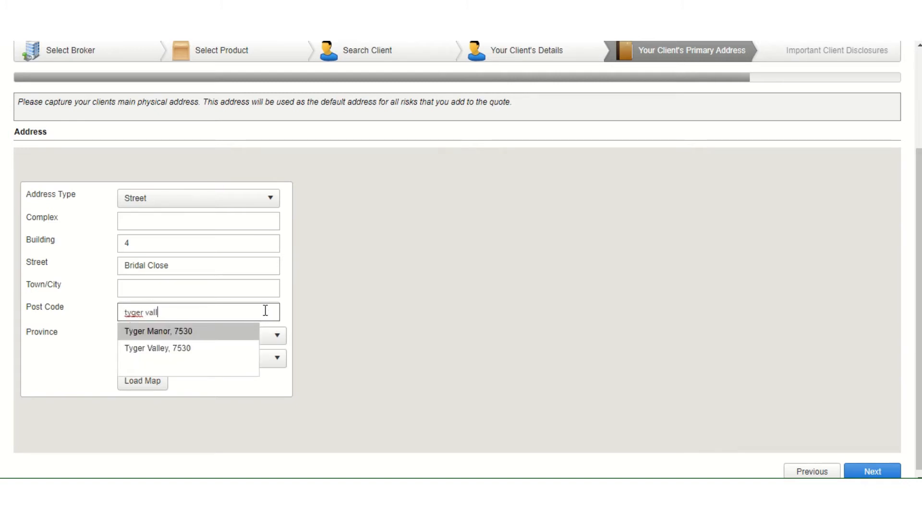
pyautogui.write('ey')
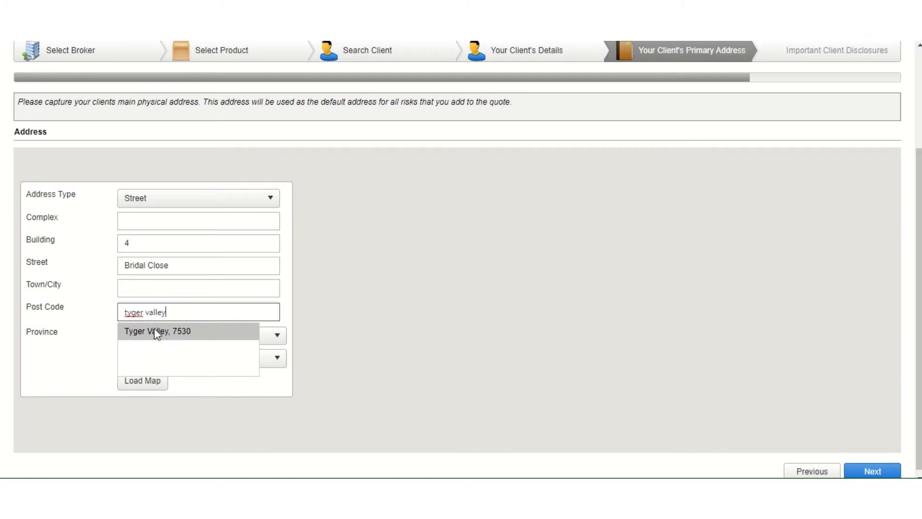
pyautogui.click(178, 332)
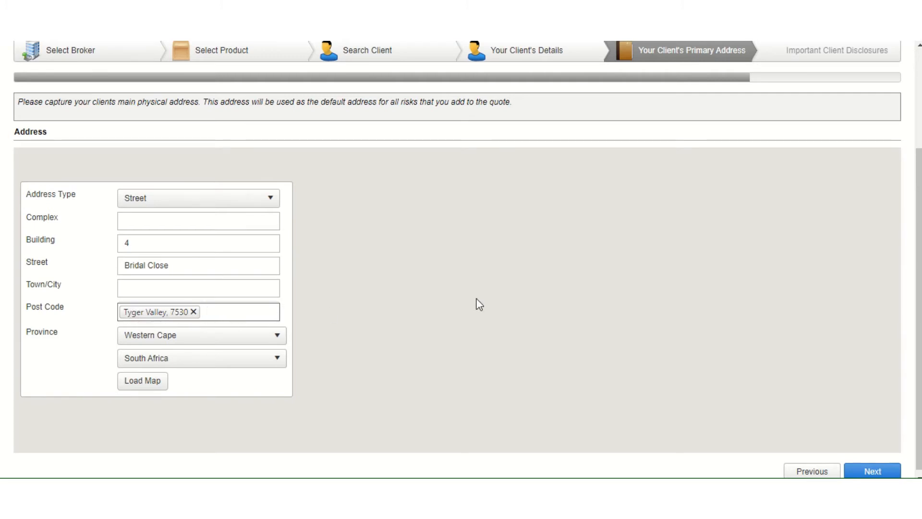
pyautogui.click(867, 473)
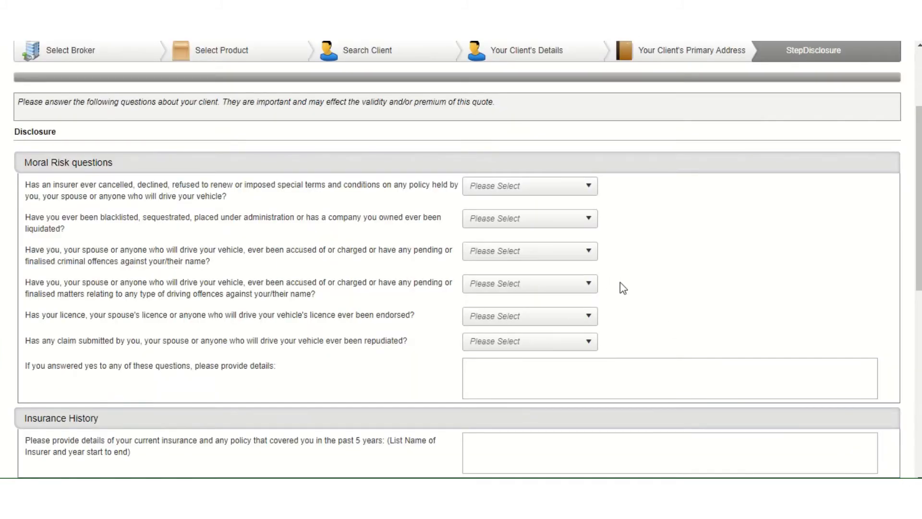
# Submit the disclosure questions to create the AX Soteria quote
pyautogui.scroll(2, 670, 274)
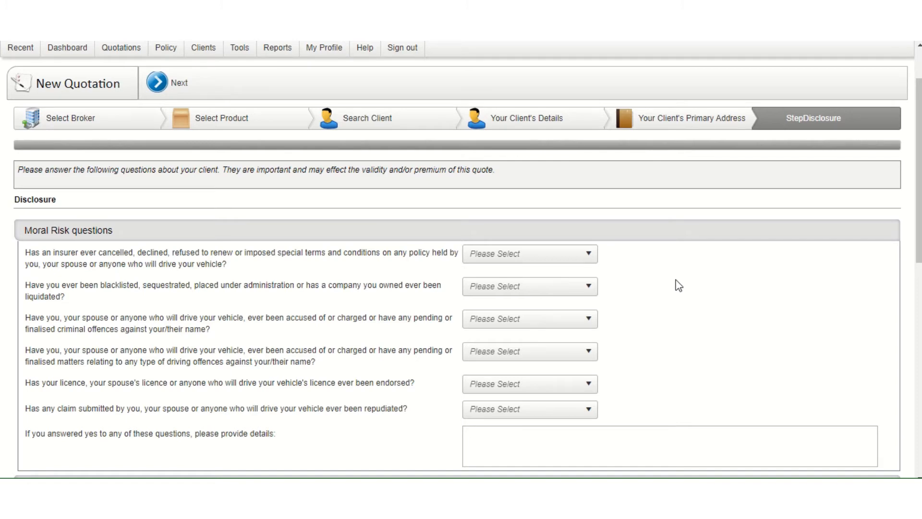
pyautogui.click(179, 87)
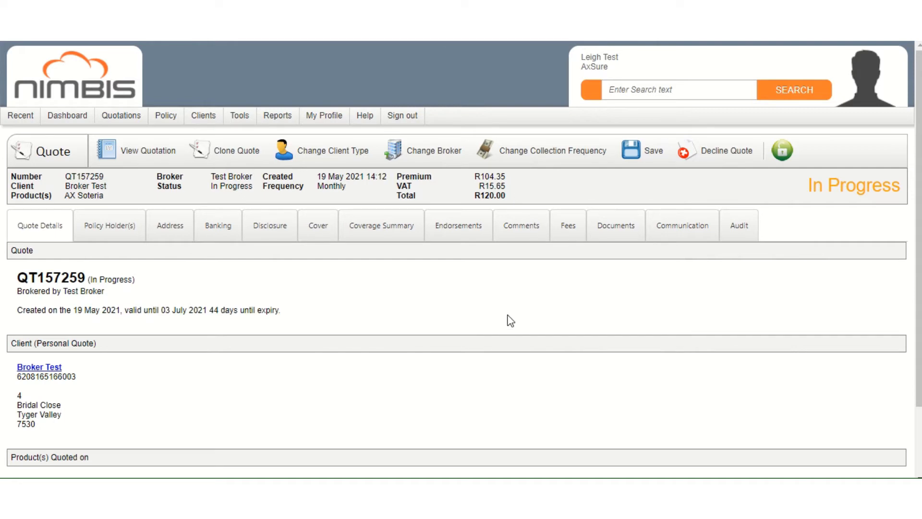
# View the quote's Cover add-ons, showing ValueBüddy Gold included at R120,00 total
pyautogui.click(323, 230)
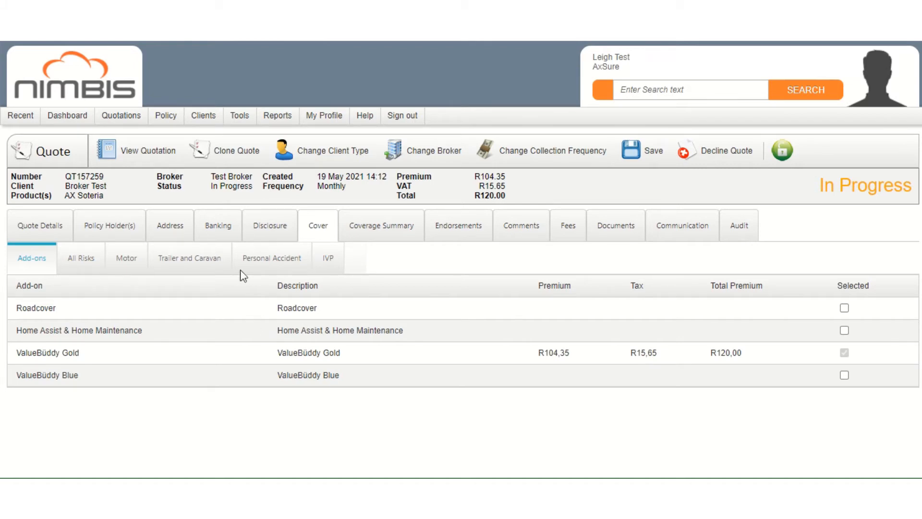
# Add a new Motor item and set its Basis of Settlement to Retail
pyautogui.click(127, 268)
pyautogui.click(246, 156)
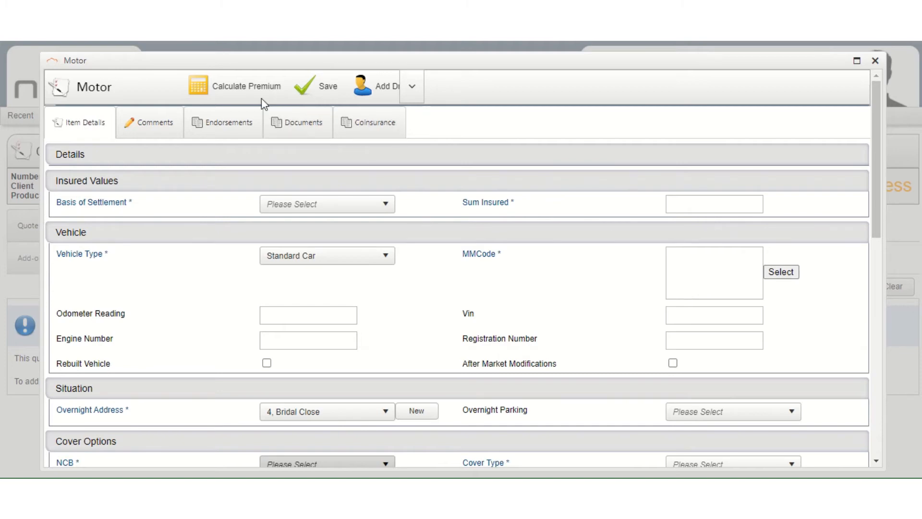
pyautogui.click(248, 88)
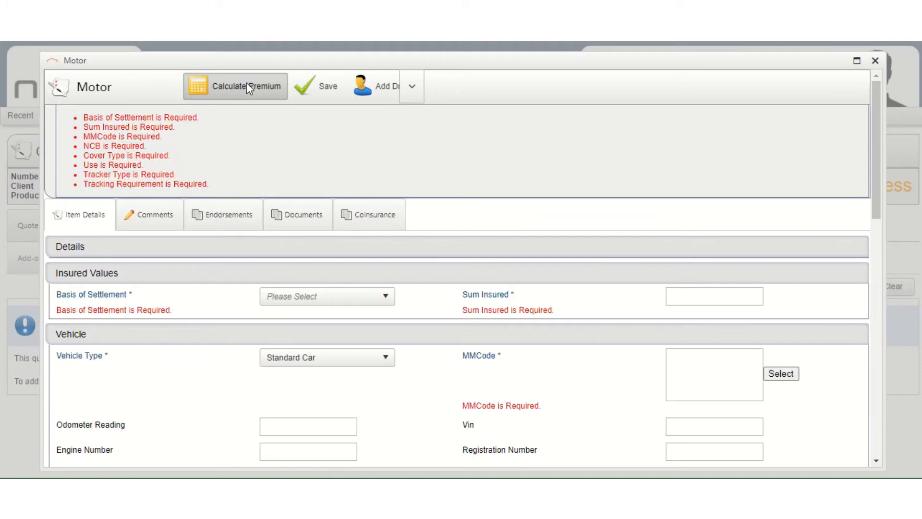
pyautogui.scroll(-1, 284, 245)
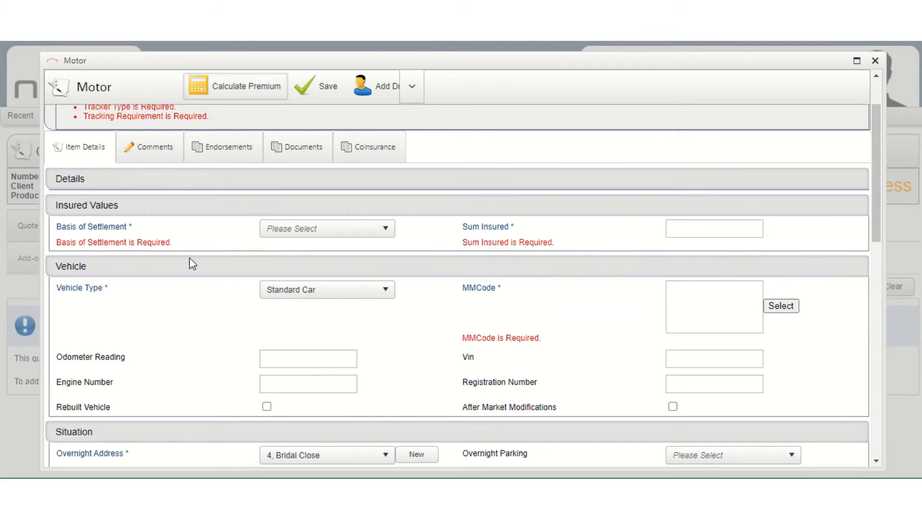
pyautogui.click(354, 229)
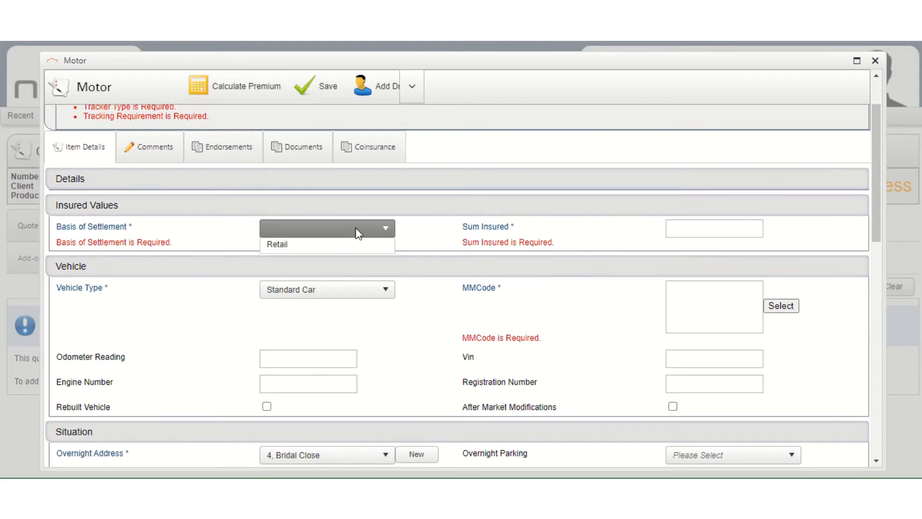
pyautogui.click(295, 284)
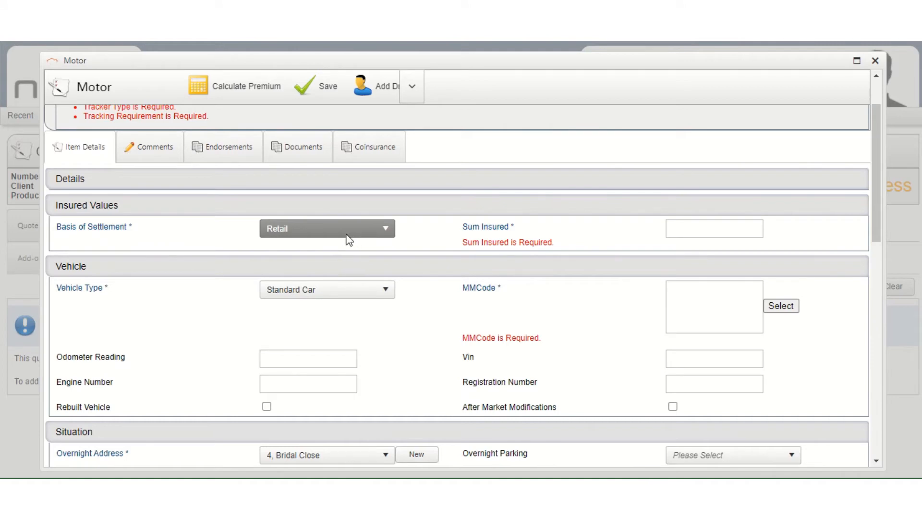
pyautogui.click(706, 225)
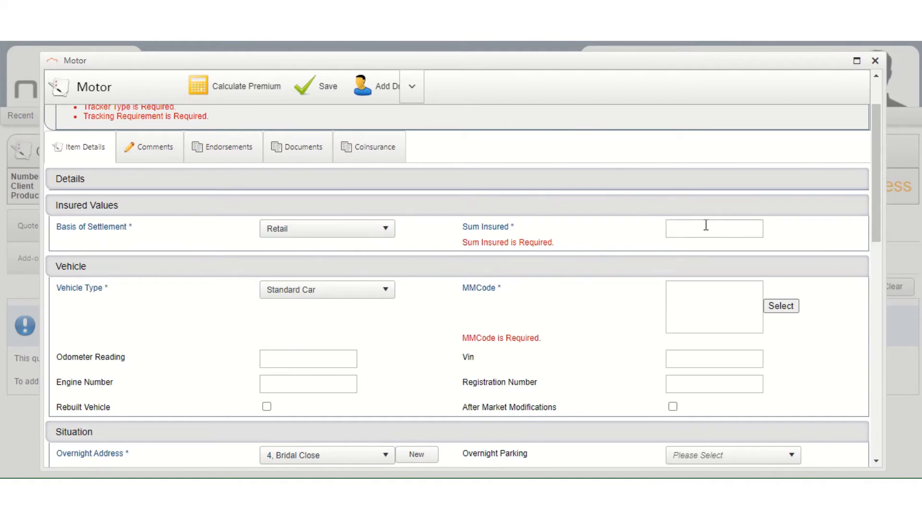
pyautogui.scroll(-2, 699, 216)
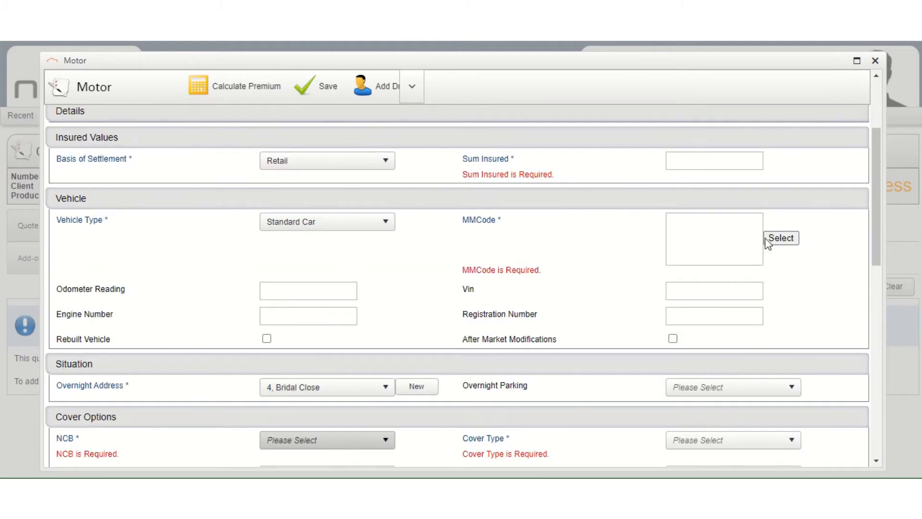
# Search TransUnion domestic vehicles for 'polo vivo' to list the Polo Vivo models
pyautogui.click(781, 238)
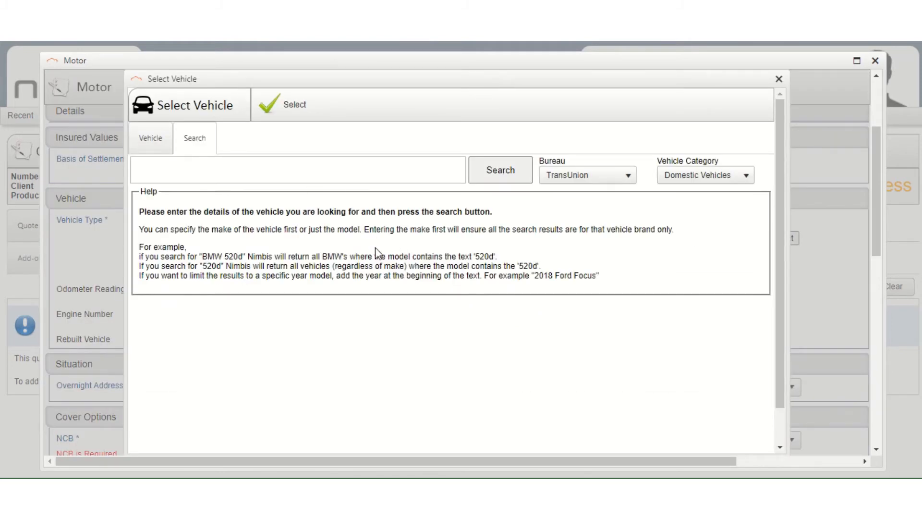
pyautogui.click(380, 167)
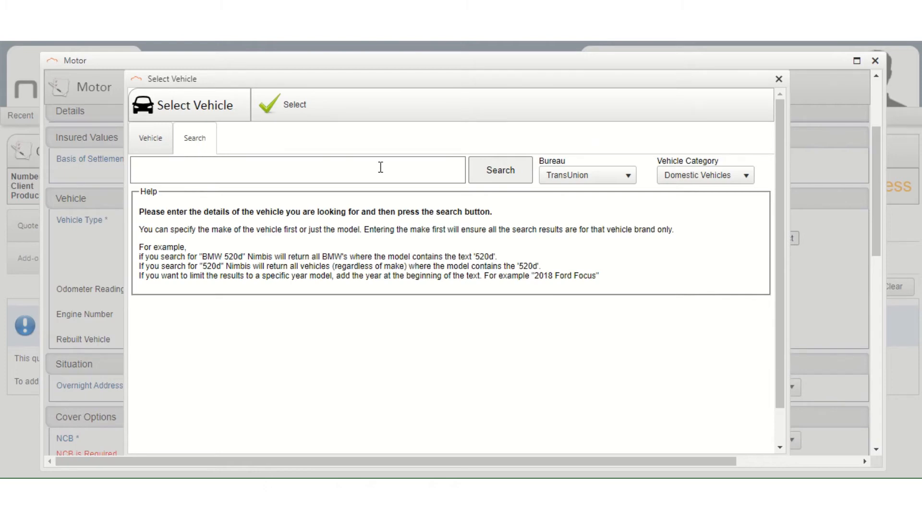
pyautogui.write('polo vivo')
pyautogui.click(523, 172)
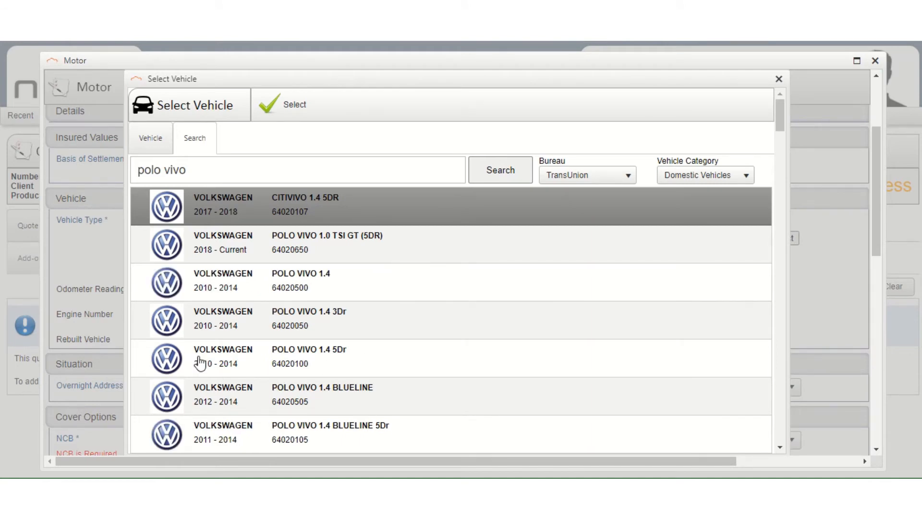
# Load the 2014 Polo Vivo 1.4 5Dr, enter 138200 as selected value, revalue and select it
pyautogui.doubleClick(222, 357)
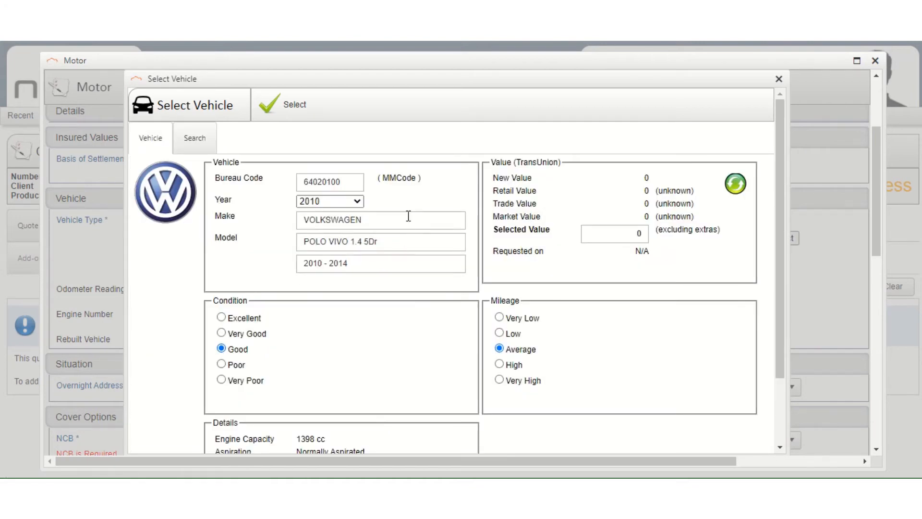
pyautogui.click(327, 204)
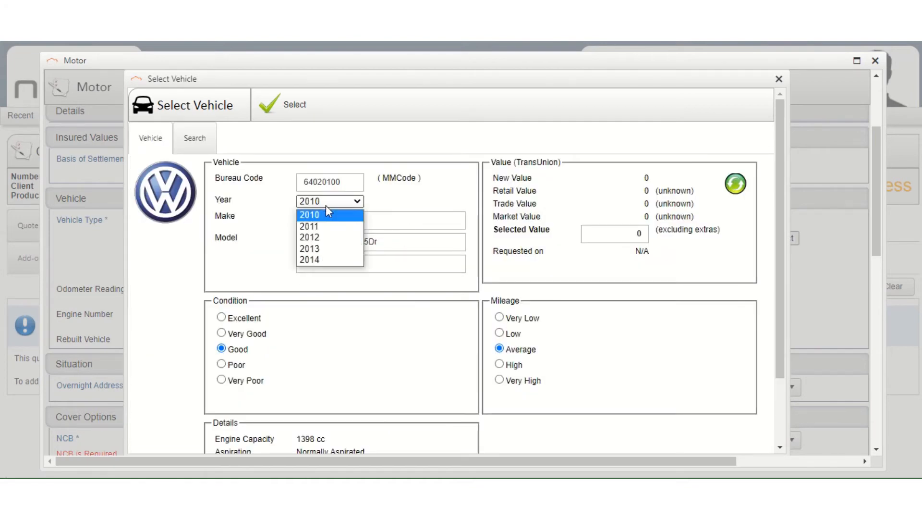
pyautogui.click(318, 261)
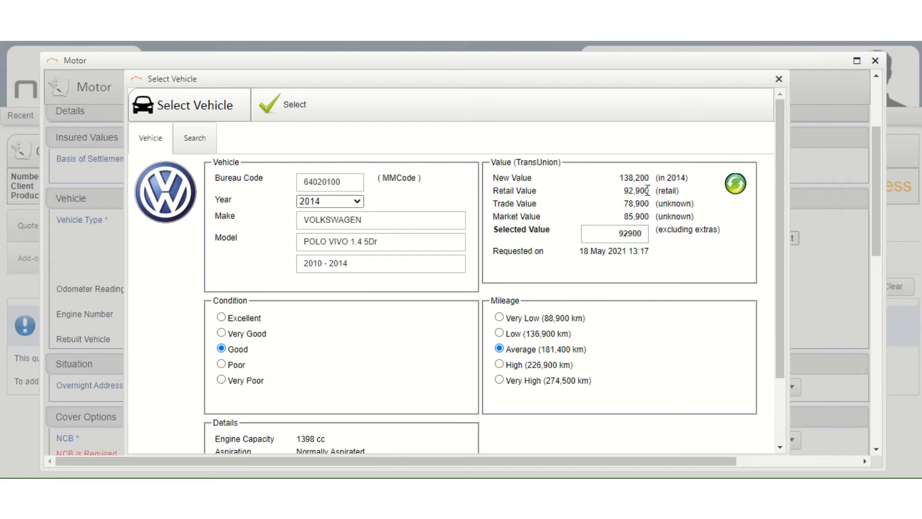
pyautogui.doubleClick(645, 234)
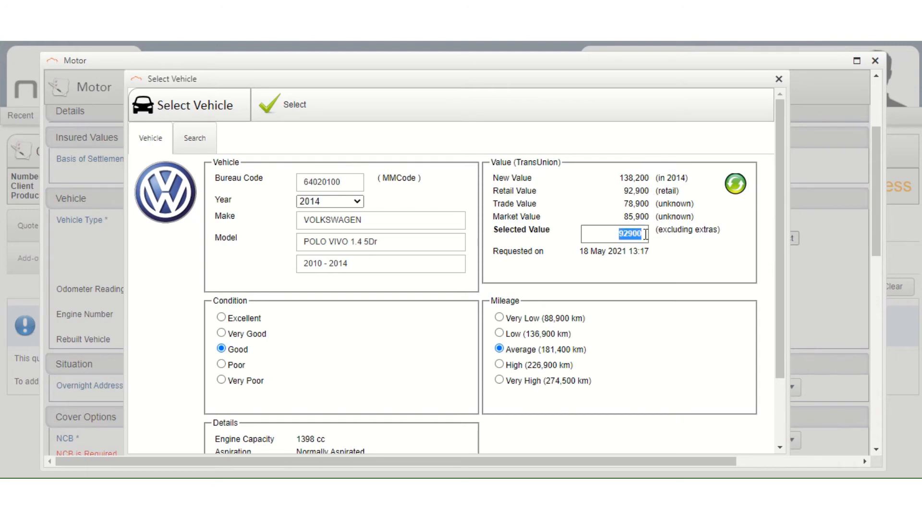
pyautogui.write('138200')
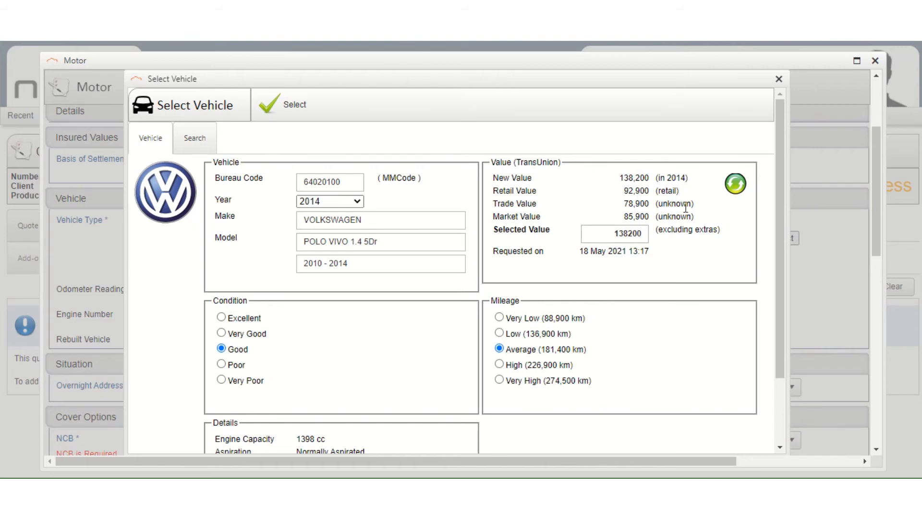
pyautogui.click(737, 188)
pyautogui.click(284, 115)
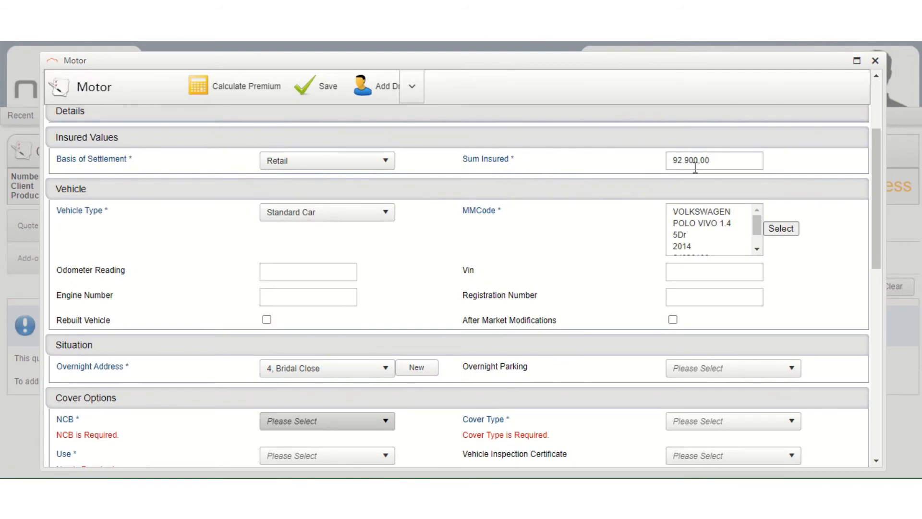
# Set NCB to 1, cover type to Comprehensive and vehicle use to Private
pyautogui.moveTo(758, 224); pyautogui.dragTo(762, 239)
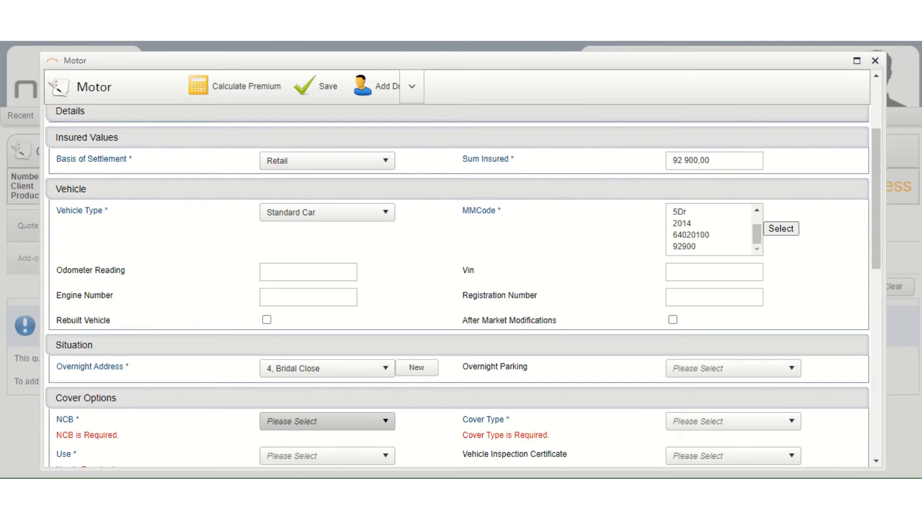
pyautogui.scroll(-3, 545, 288)
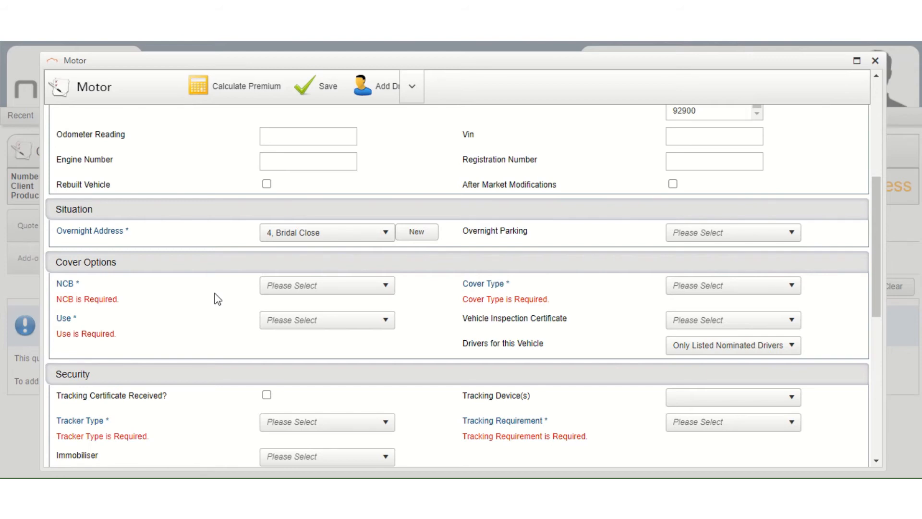
pyautogui.click(323, 286)
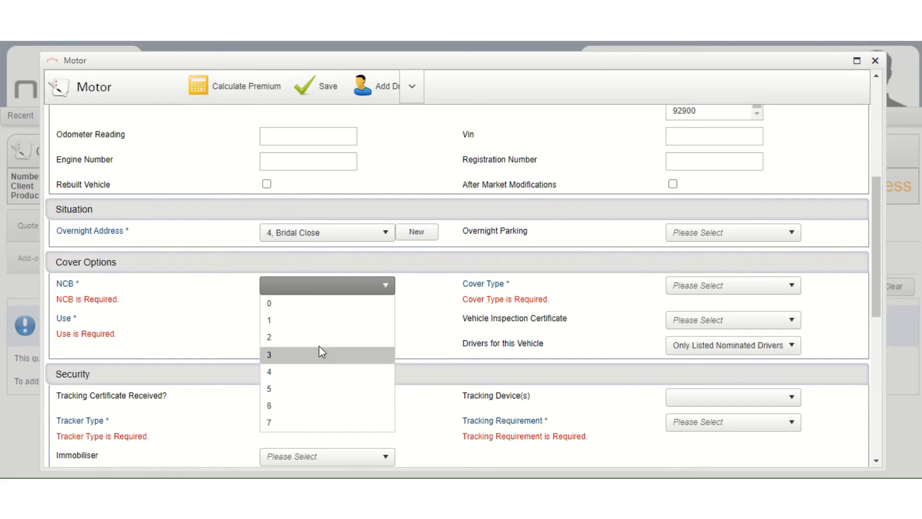
pyautogui.click(316, 324)
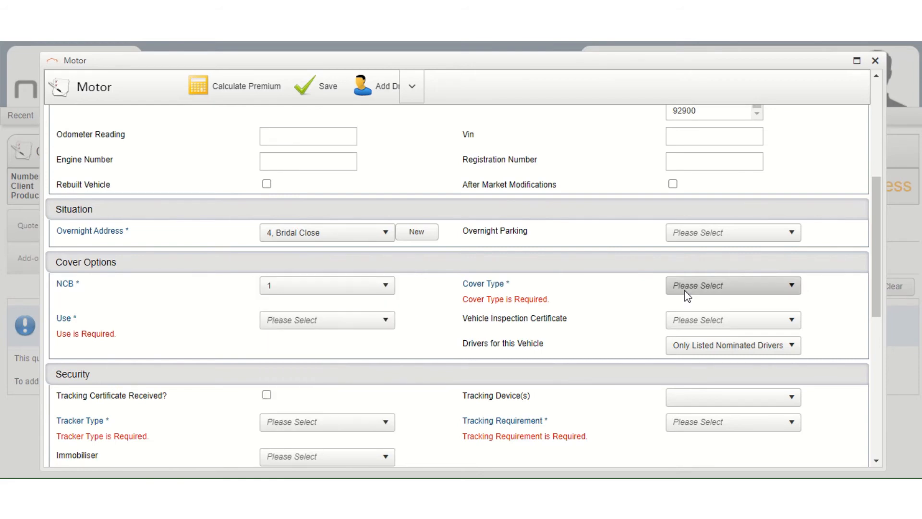
pyautogui.click(708, 287)
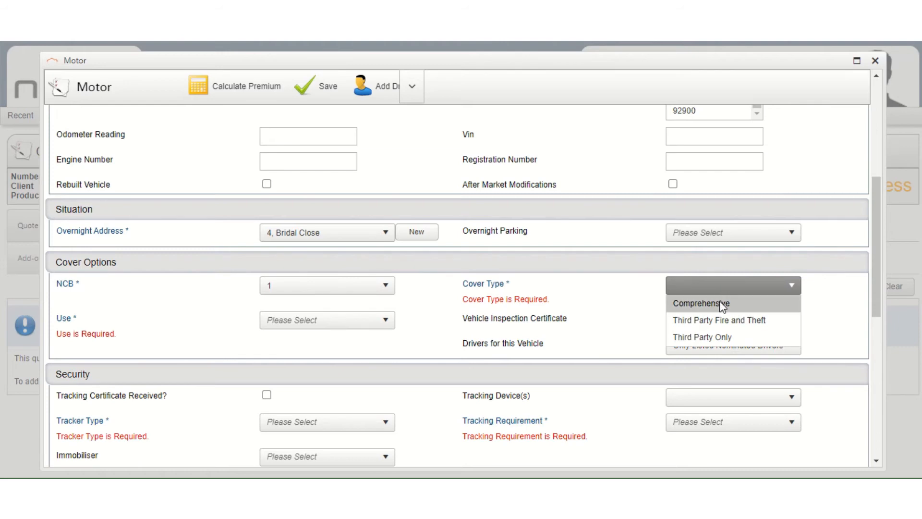
pyautogui.click(719, 302)
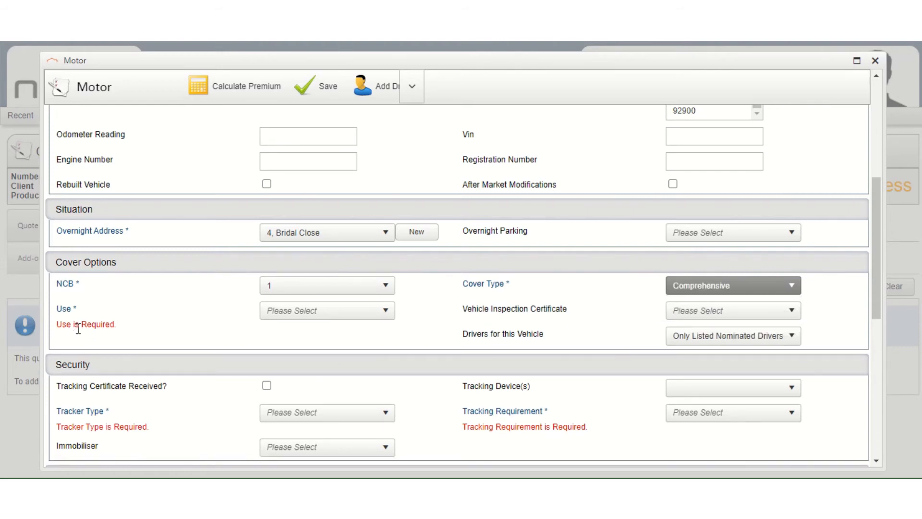
pyautogui.click(317, 315)
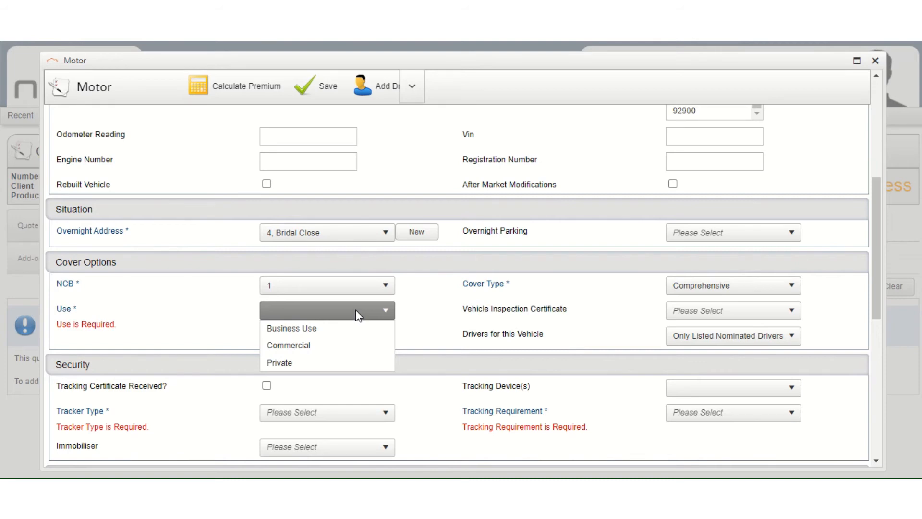
pyautogui.click(307, 364)
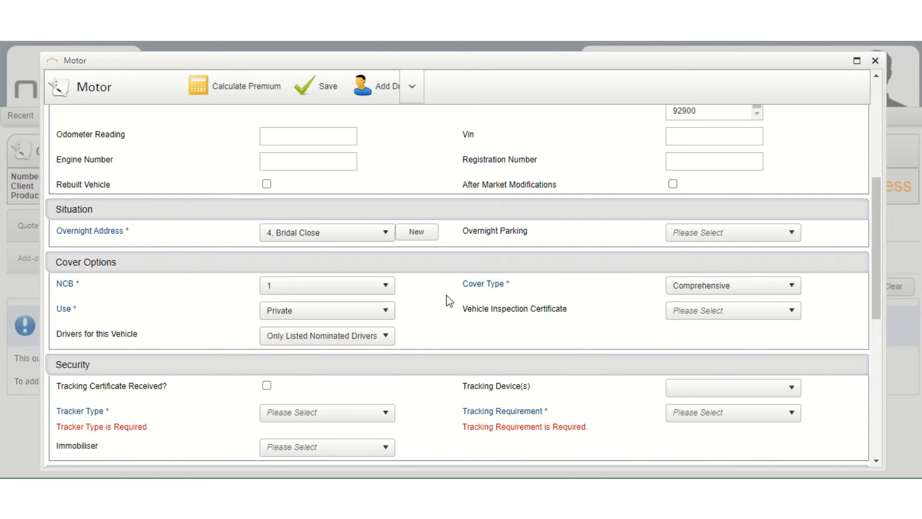
# Set tracker type to Driver Behavioural Tracking Unit with tracking requirement Yes
pyautogui.scroll(-2, 444, 310)
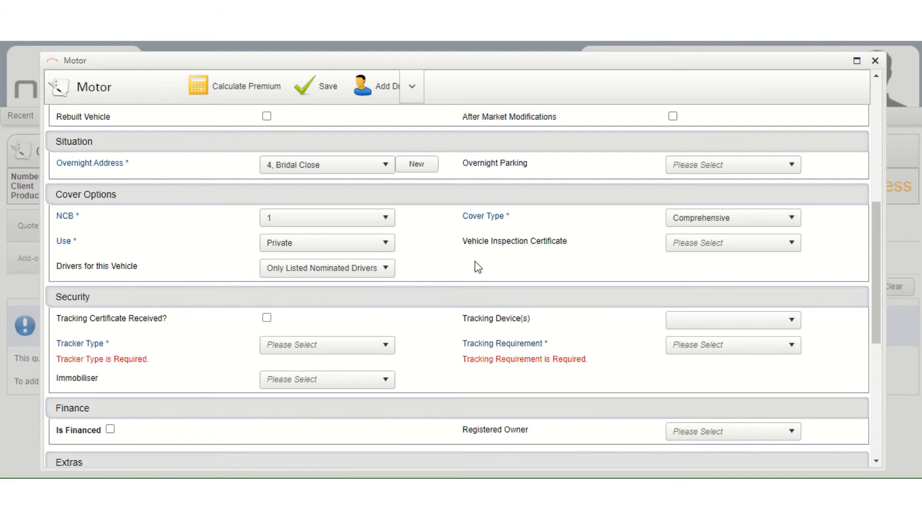
pyautogui.scroll(-2, 469, 252)
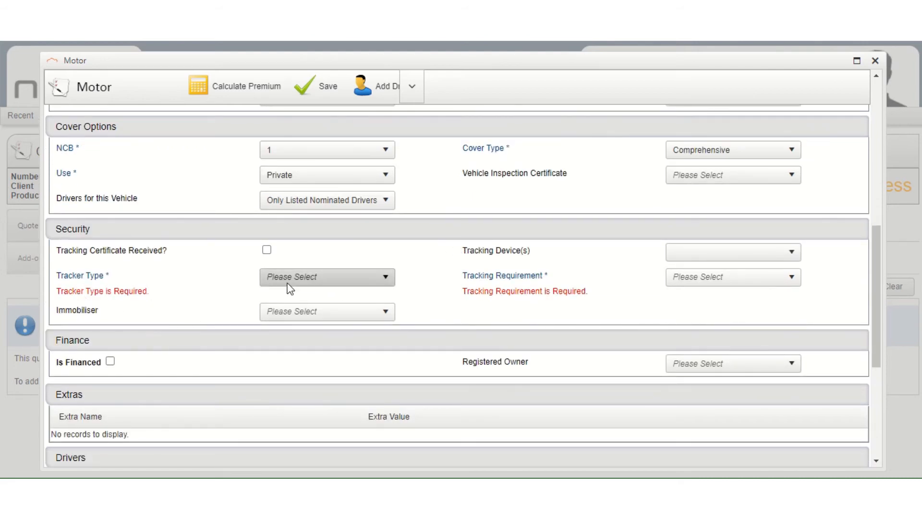
pyautogui.click(303, 276)
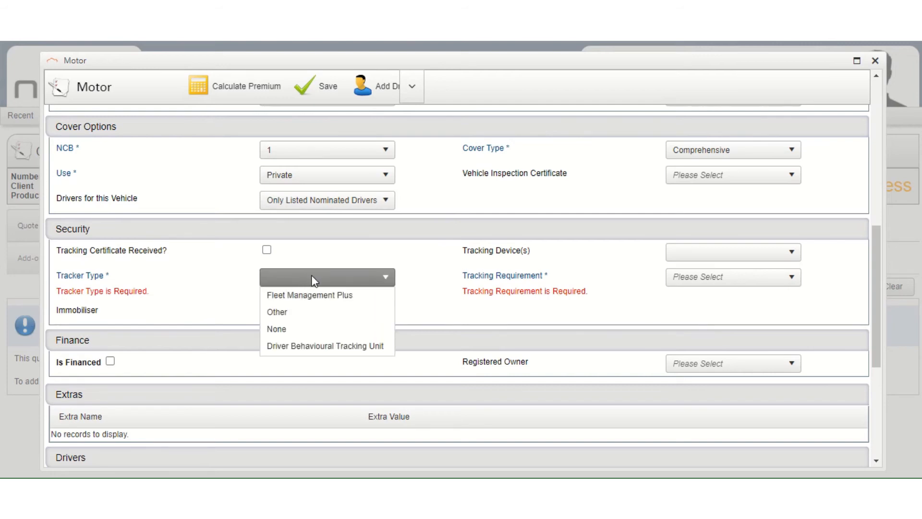
pyautogui.click(346, 345)
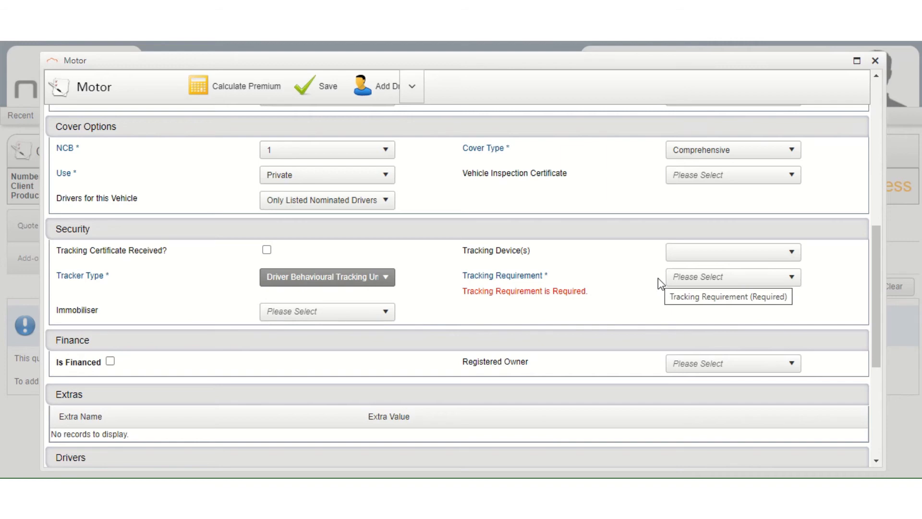
pyautogui.click(709, 276)
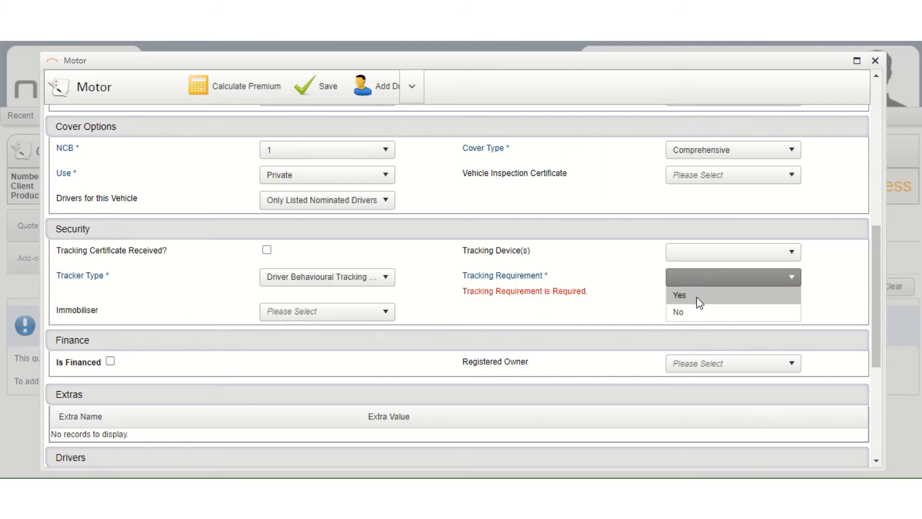
pyautogui.click(699, 300)
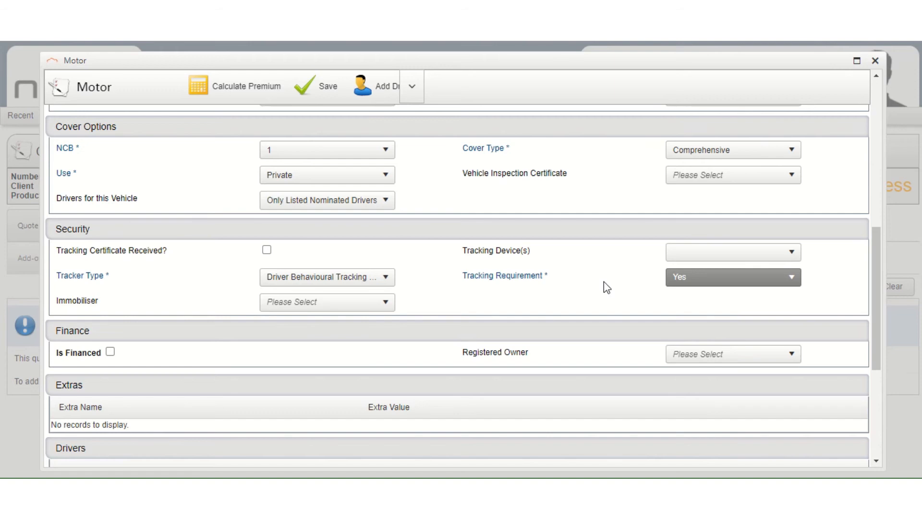
pyautogui.scroll(-3, 599, 276)
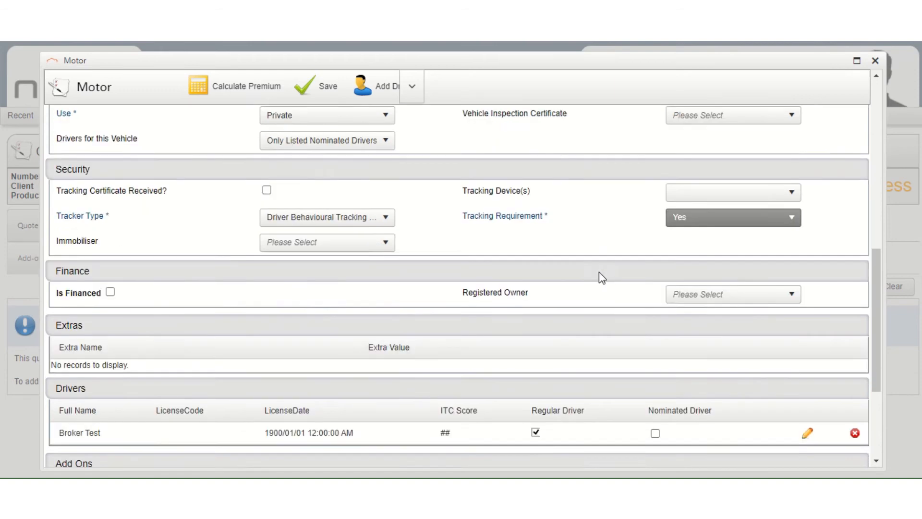
pyautogui.scroll(-3, 599, 273)
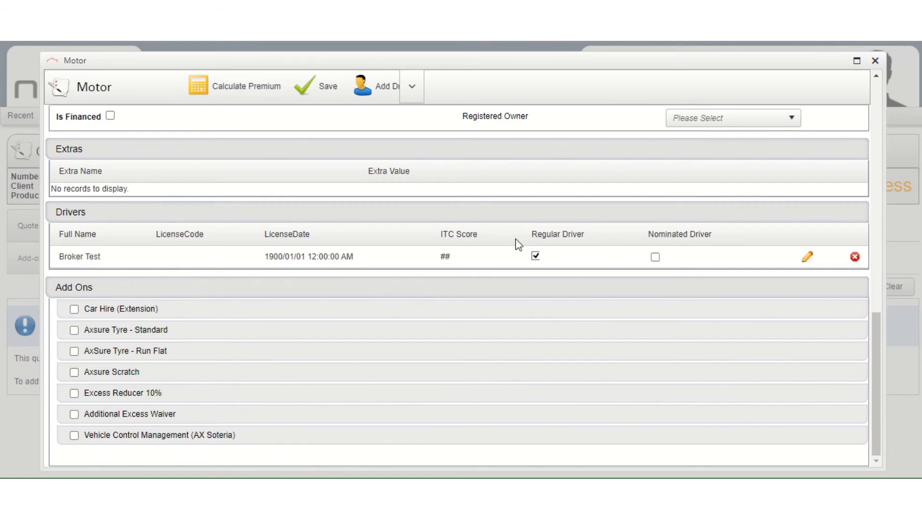
# Edit the driver, setting licence code C1 and licence date 2014/11/04
pyautogui.click(808, 263)
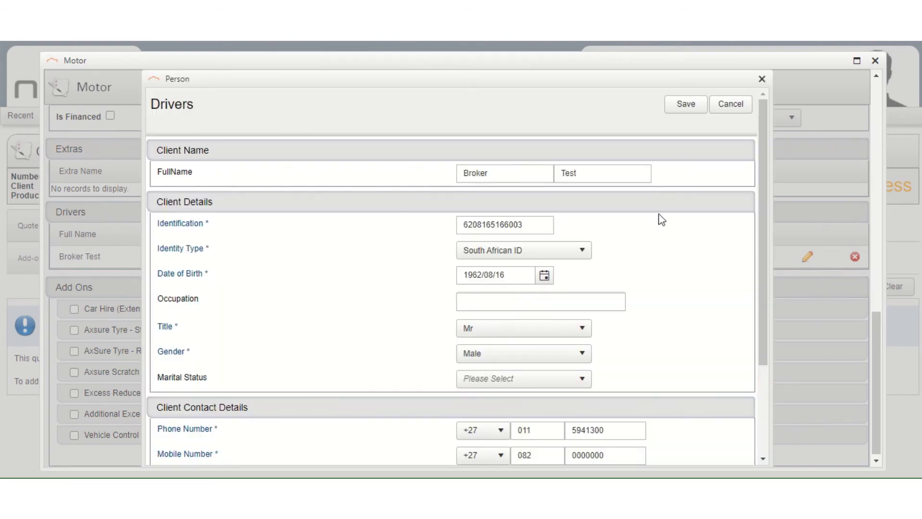
pyautogui.scroll(-3, 655, 221)
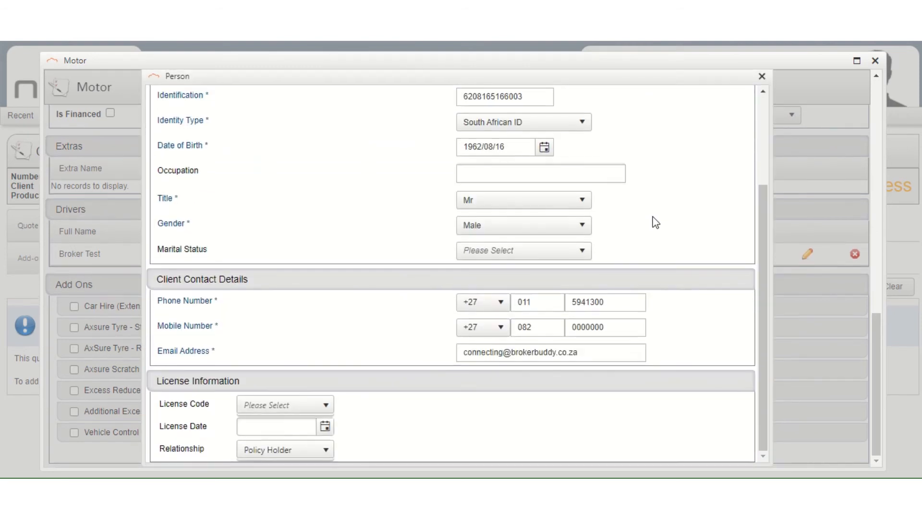
pyautogui.click(321, 409)
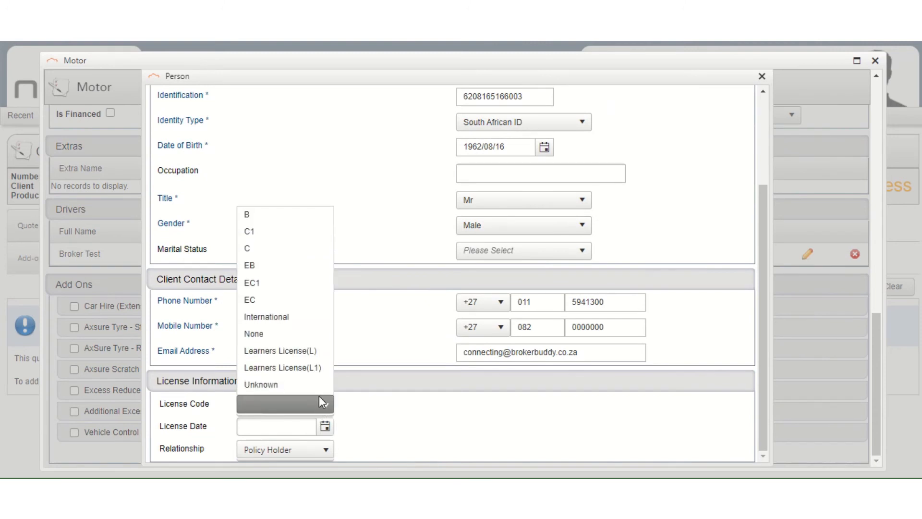
pyautogui.click(288, 234)
pyautogui.click(296, 426)
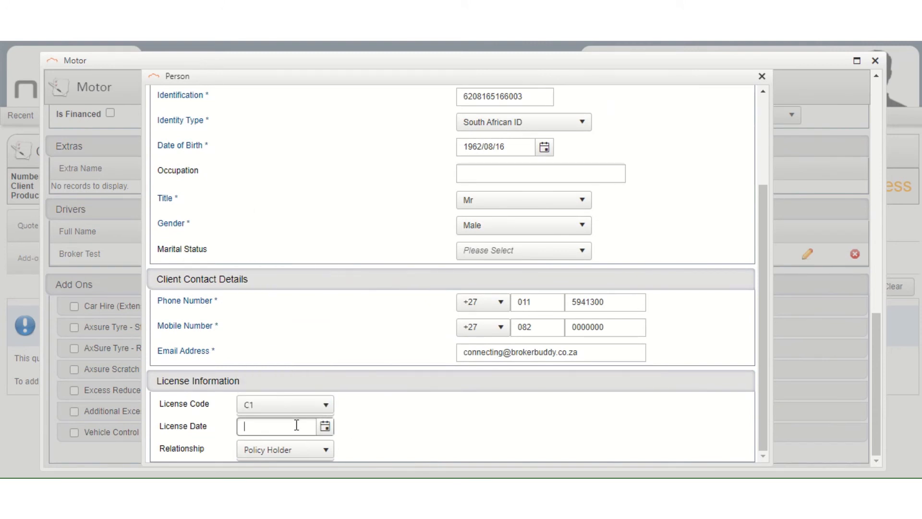
pyautogui.write('2014/11/04')
pyautogui.click(402, 409)
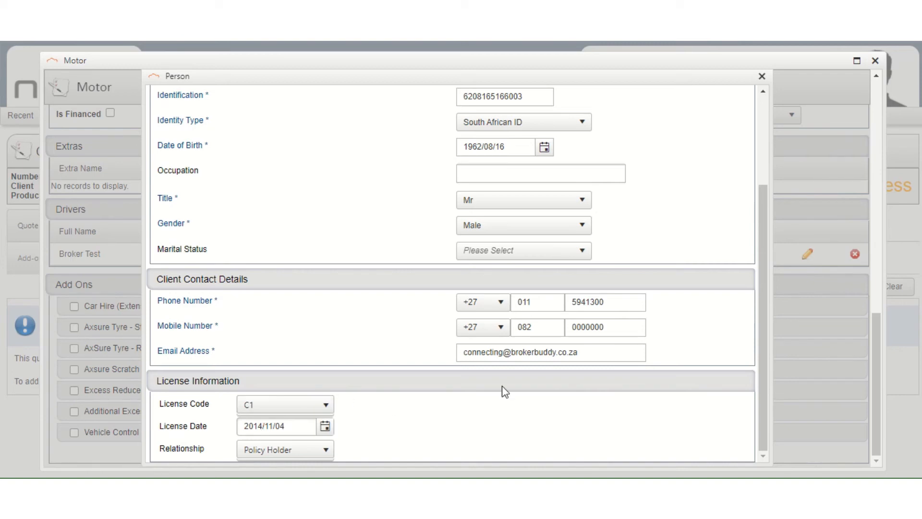
pyautogui.scroll(3, 590, 371)
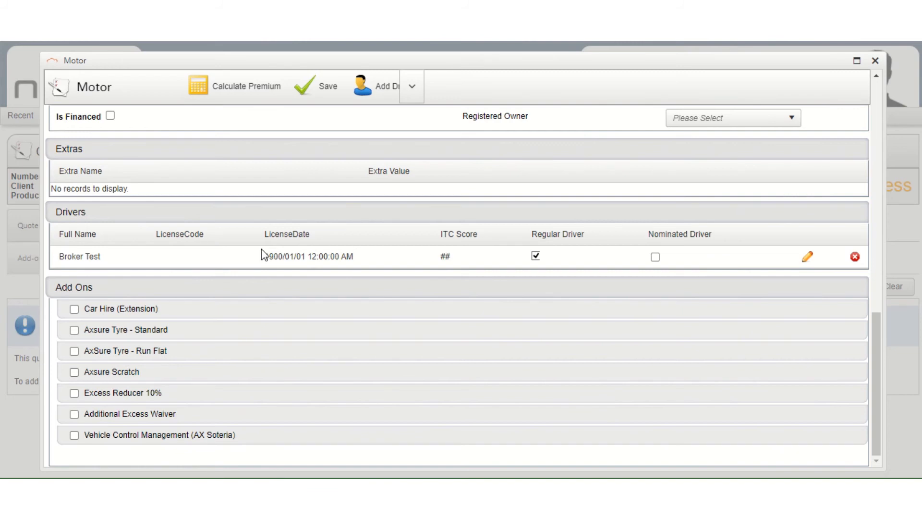
# Re-enter licence code C1 and licence date 2014/11/04 for the driver and save
pyautogui.click(806, 257)
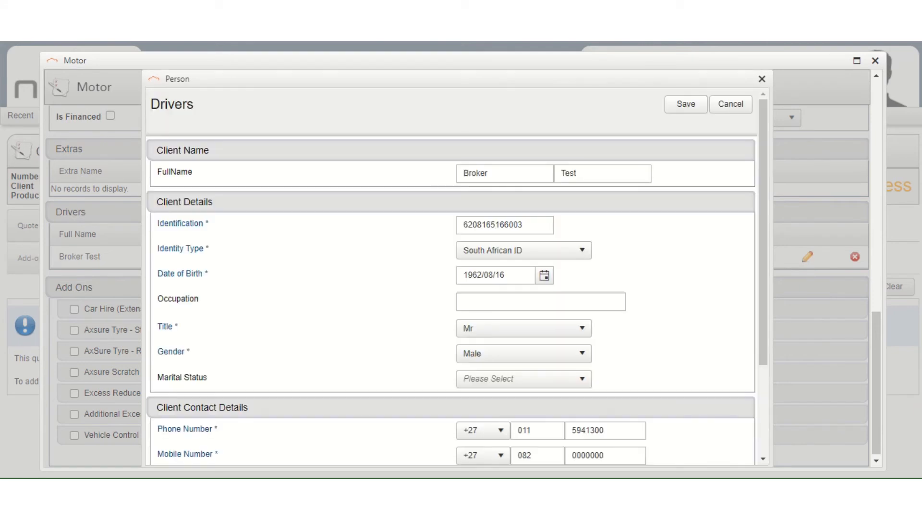
pyautogui.scroll(-3, 558, 205)
pyautogui.click(324, 401)
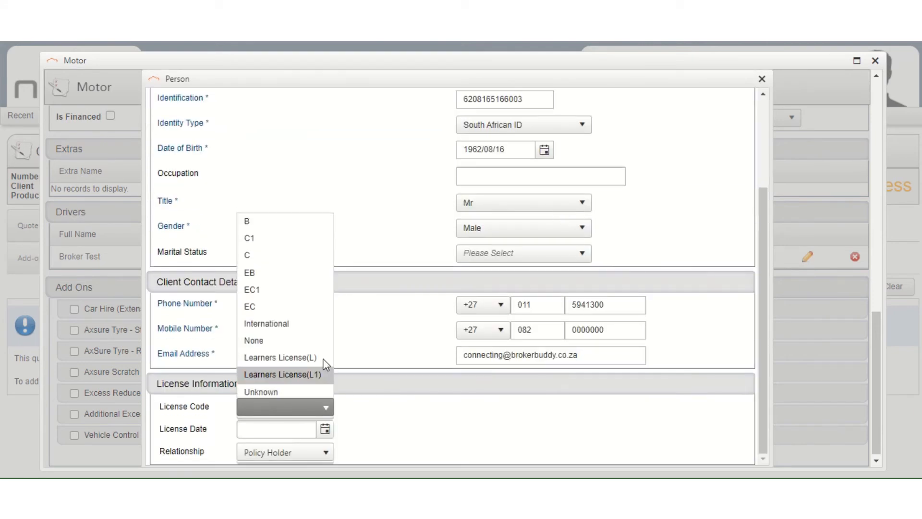
pyautogui.click(289, 235)
pyautogui.click(293, 427)
pyautogui.write('2')
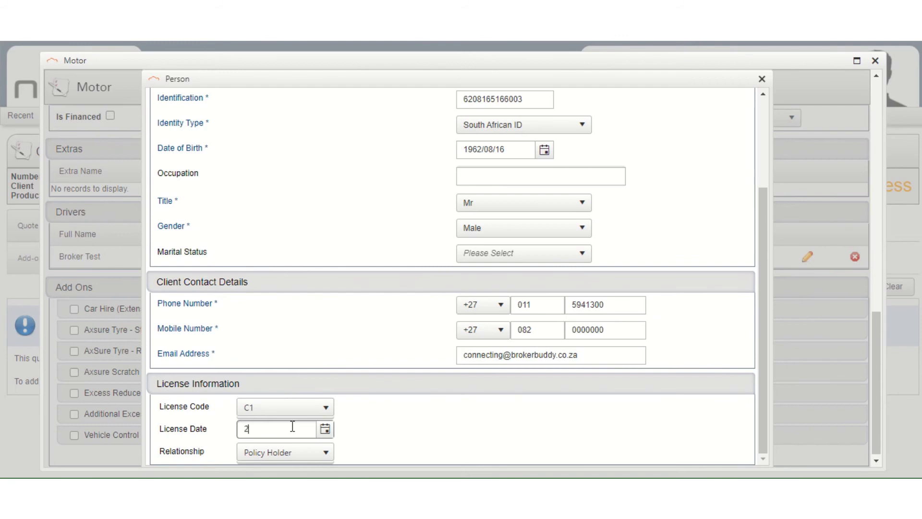
pyautogui.write('014/11/04')
pyautogui.click(409, 414)
pyautogui.scroll(3, 552, 269)
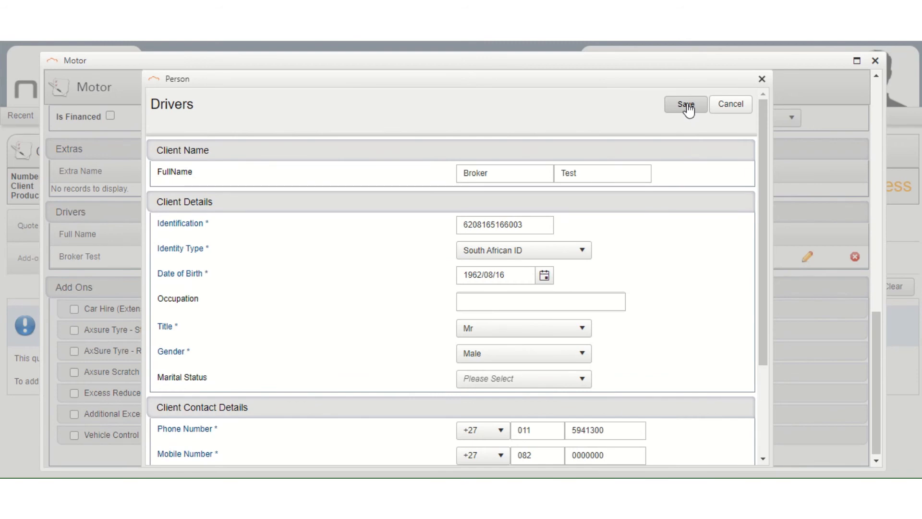
pyautogui.click(686, 105)
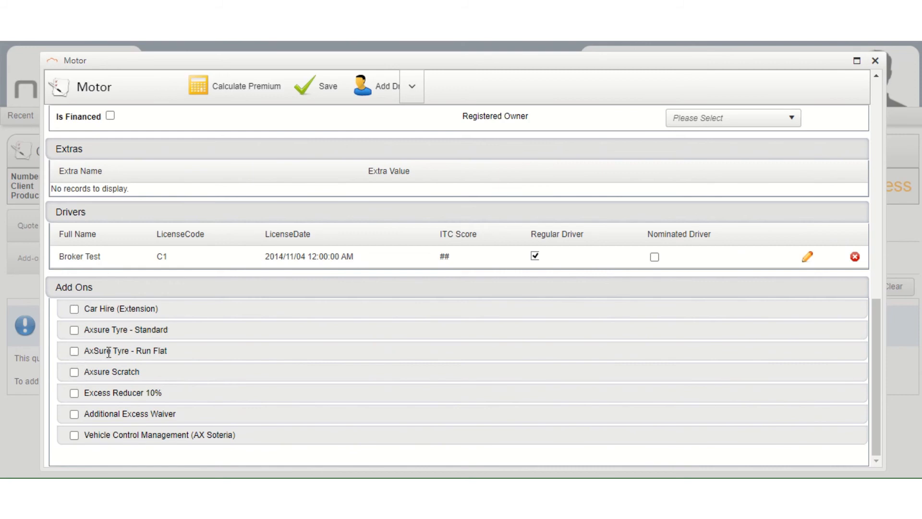
# Tick the Excess Reducer 10% add-on and return to the top of the Motor form
pyautogui.click(74, 393)
pyautogui.scroll(10, 356, 320)
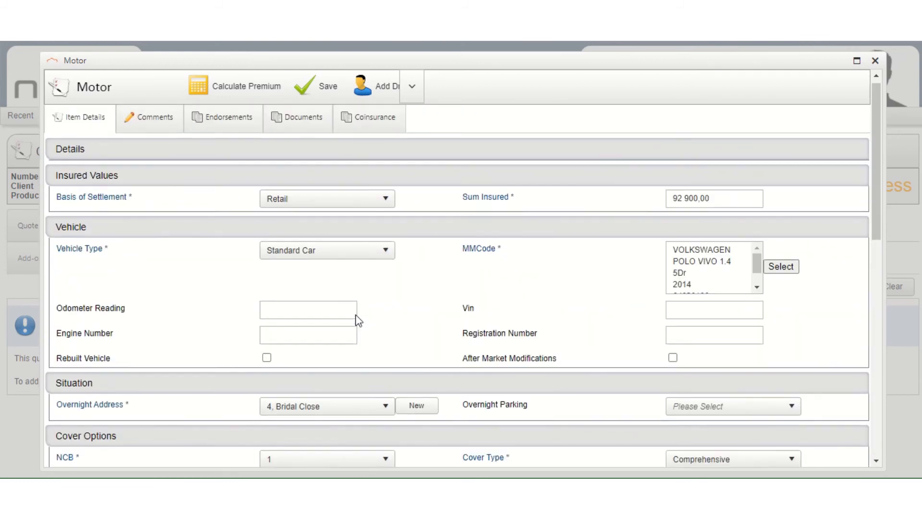
# Calculate the R460,99 premium, dismiss the tracking warning, review the summary and save the item
pyautogui.click(245, 88)
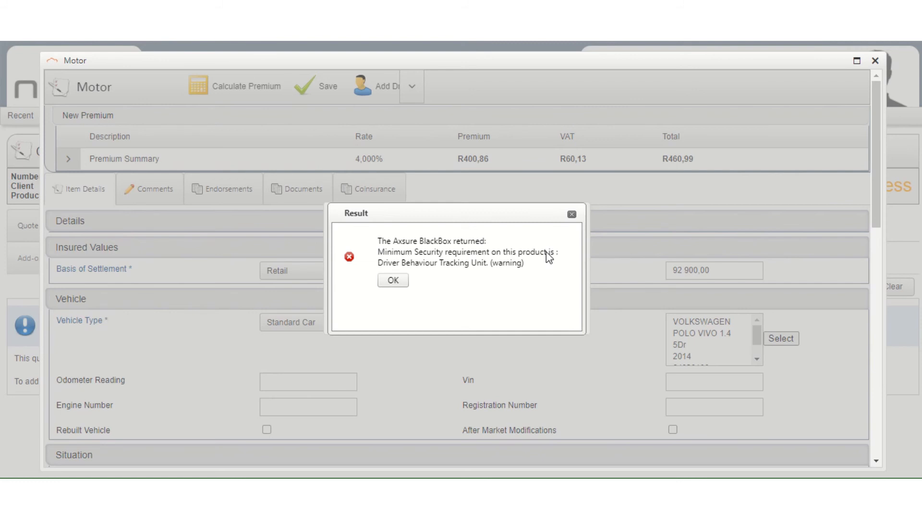
pyautogui.click(392, 282)
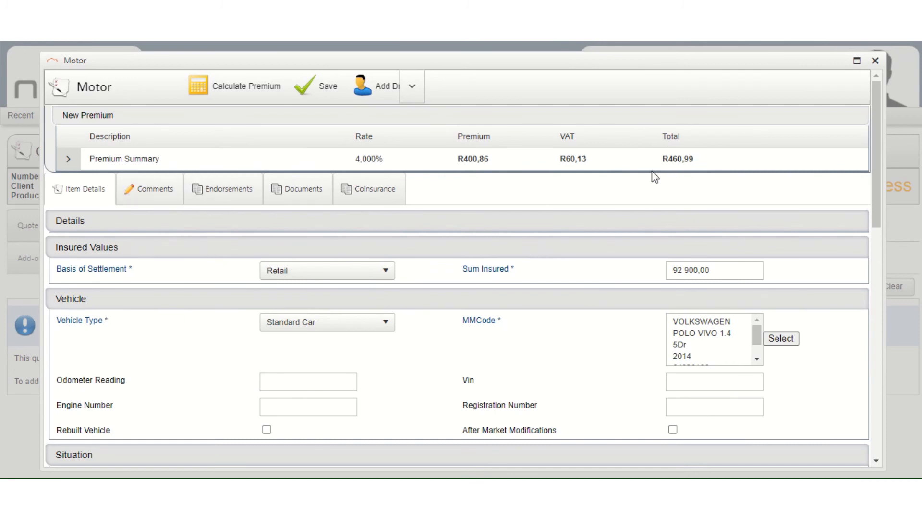
pyautogui.click(66, 163)
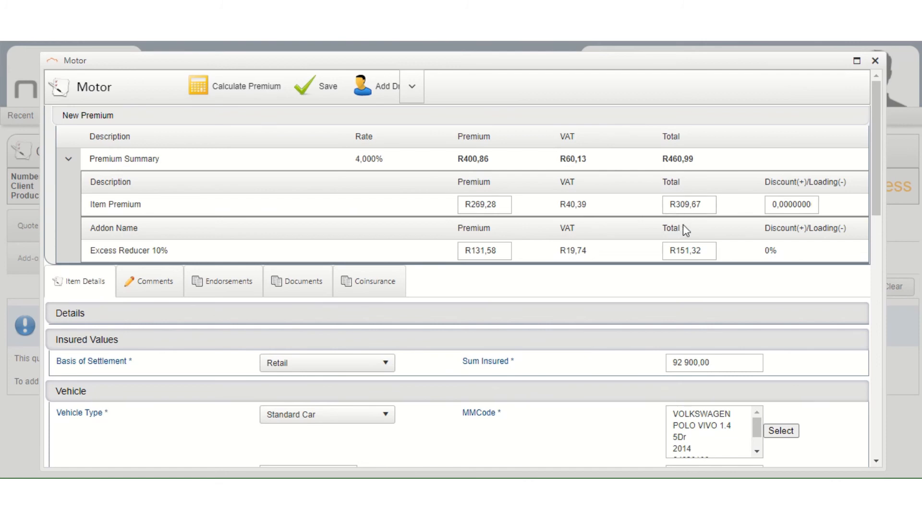
pyautogui.click(319, 101)
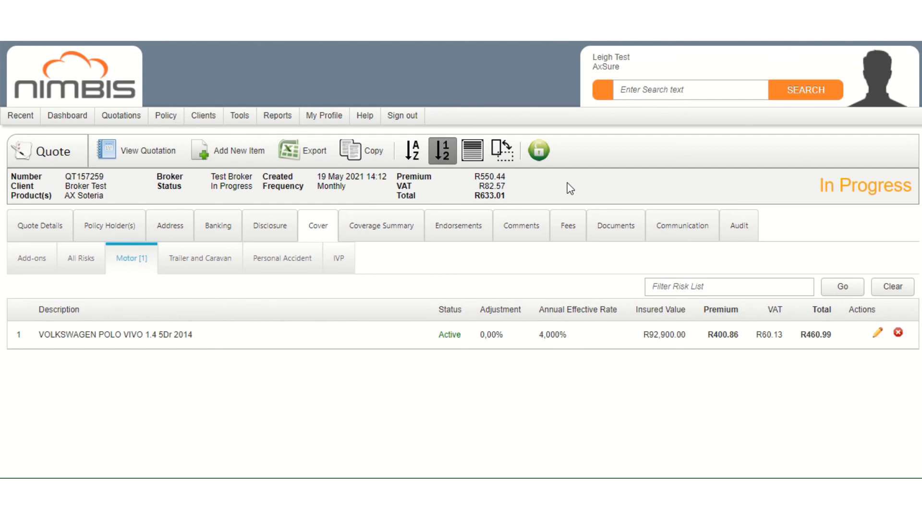
# Generate the PDF quotation for quote QT157259
pyautogui.click(163, 149)
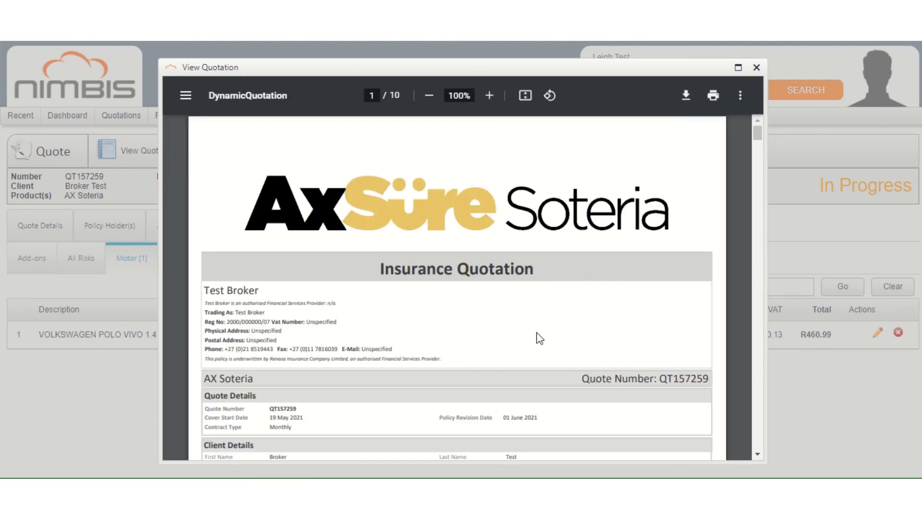
pyautogui.click(738, 67)
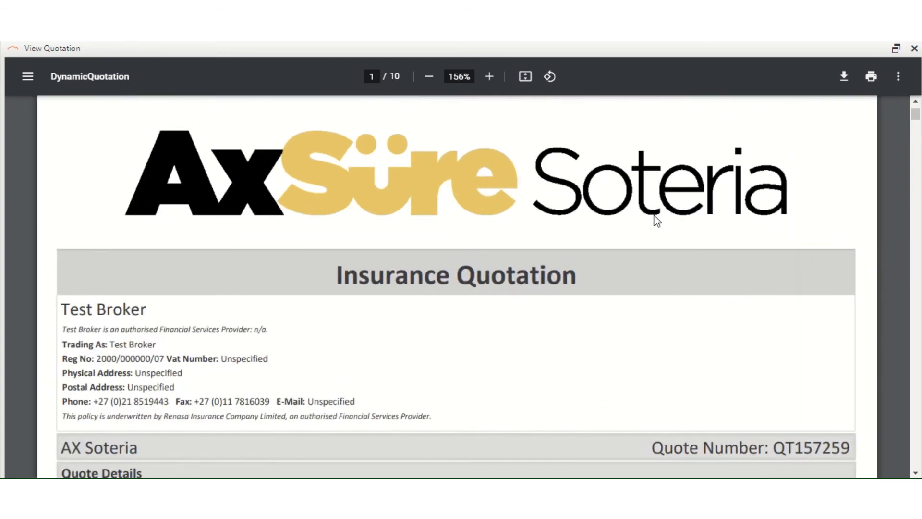
pyautogui.scroll(-12, 633, 238)
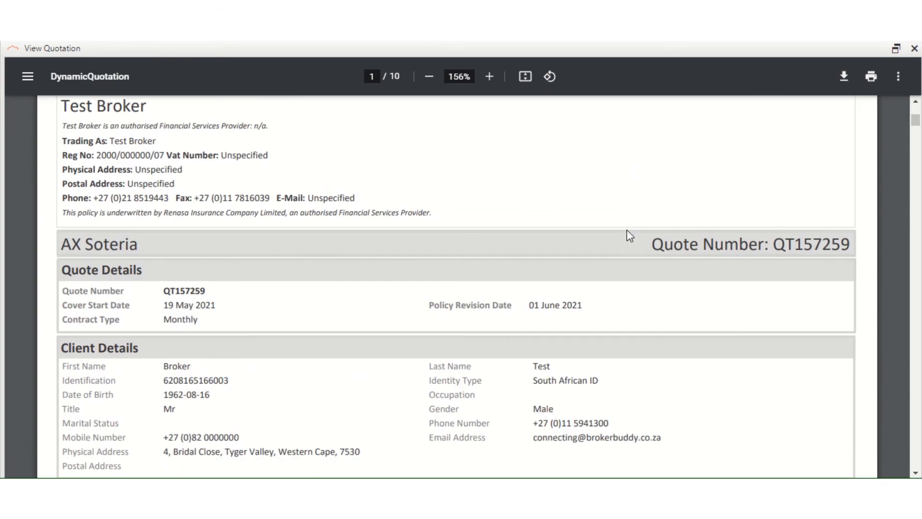
pyautogui.scroll(-15, 629, 236)
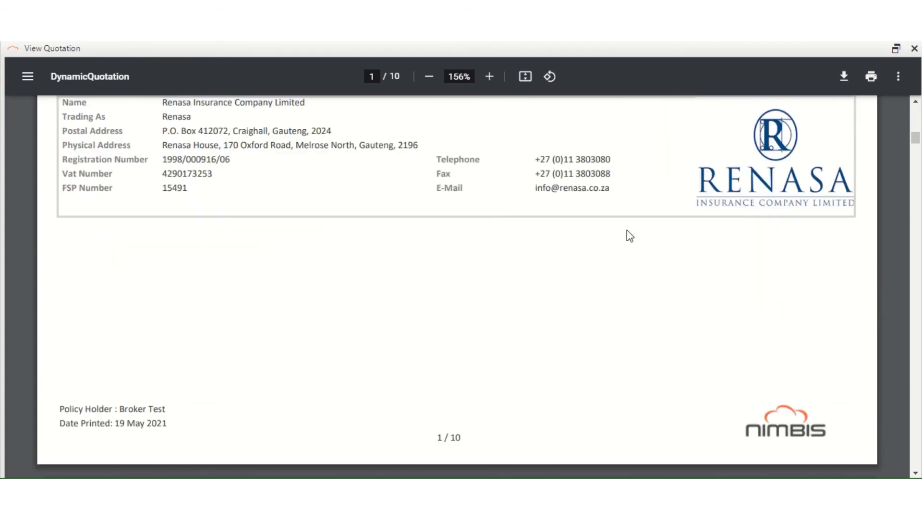
pyautogui.scroll(-15, 630, 236)
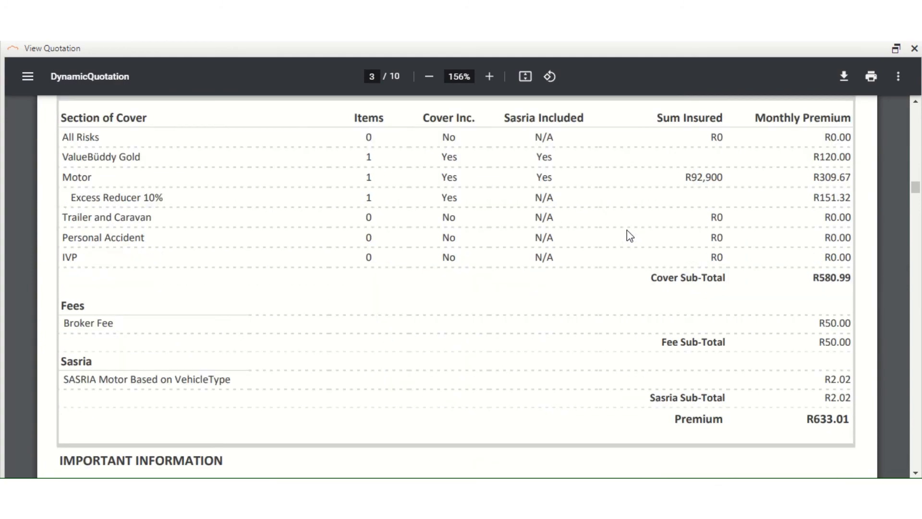
pyautogui.scroll(-15, 629, 235)
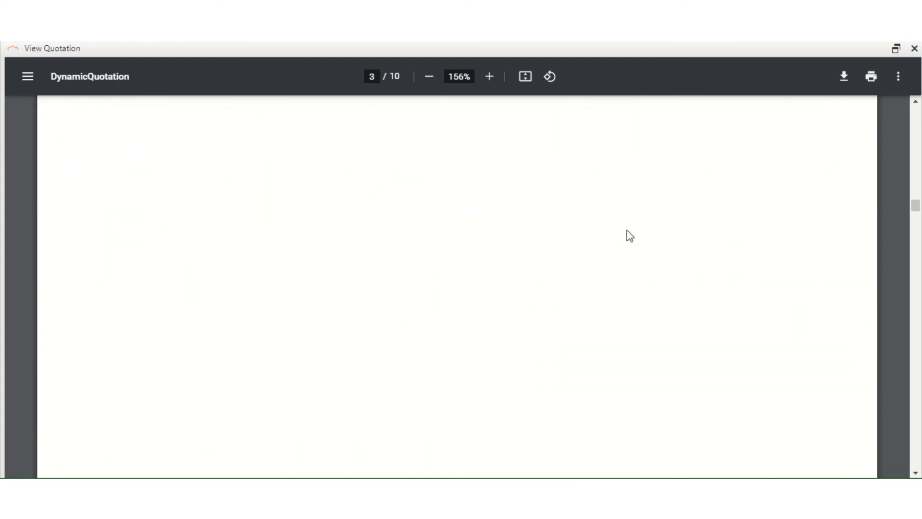
pyautogui.scroll(-15, 629, 236)
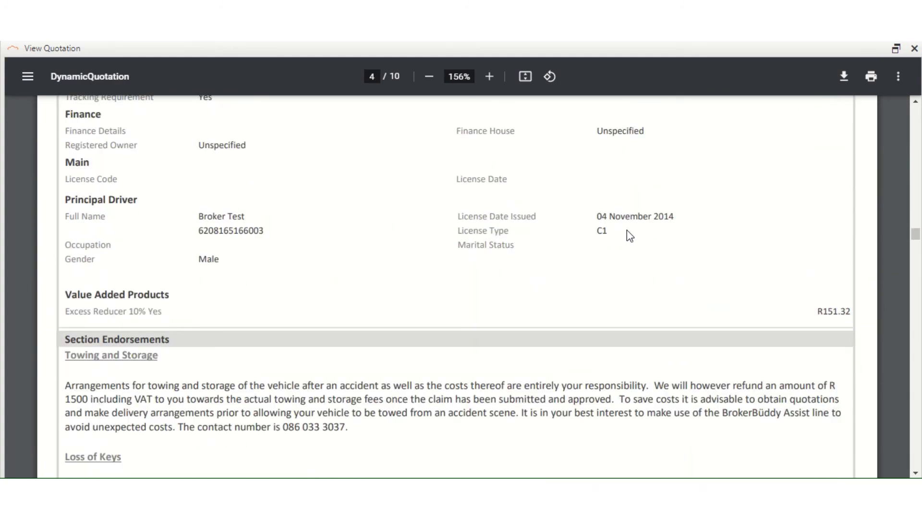
pyautogui.scroll(-15, 630, 235)
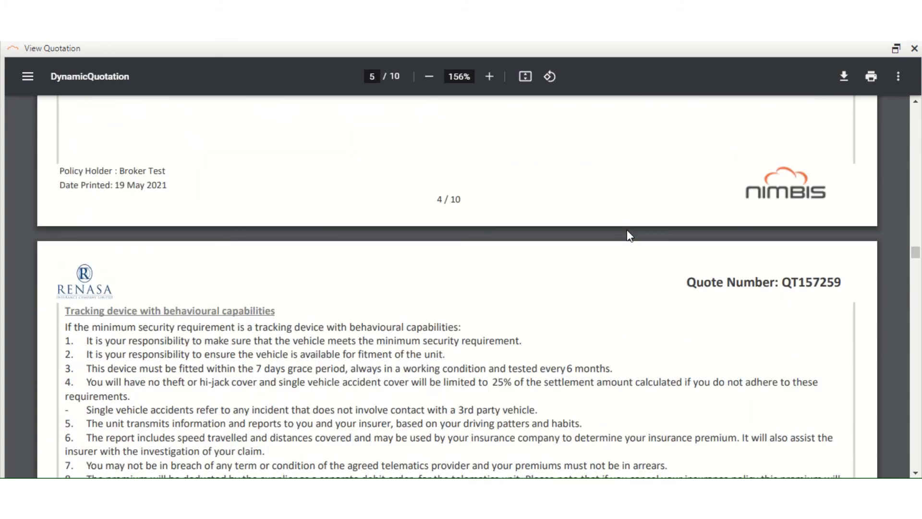
pyautogui.scroll(-15, 627, 230)
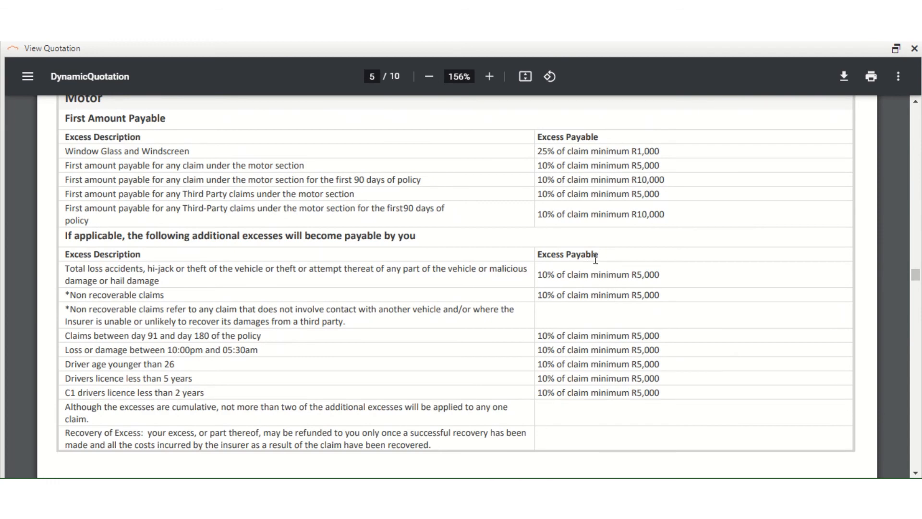
pyautogui.scroll(4, 607, 252)
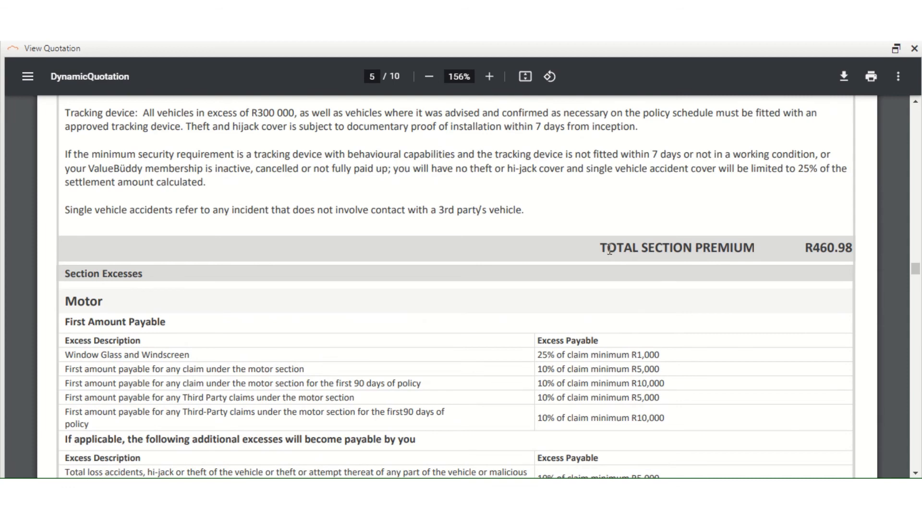
pyautogui.scroll(-4, 609, 250)
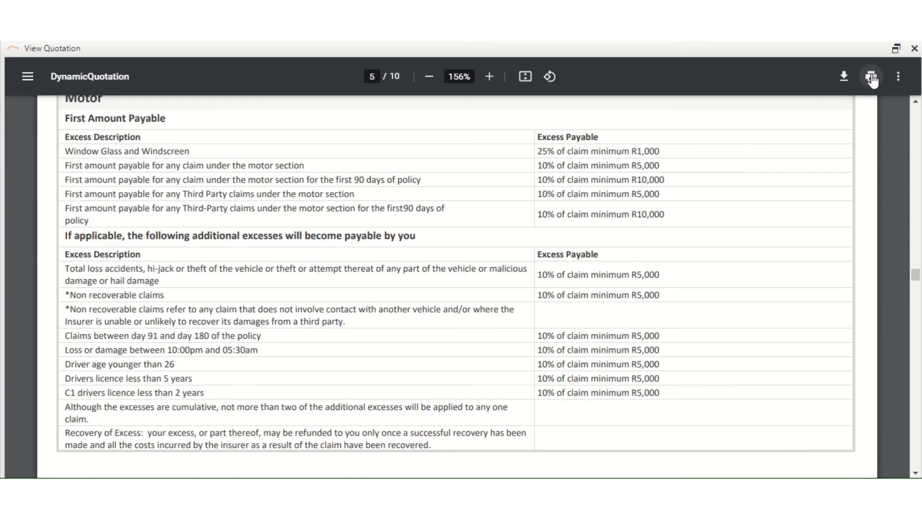
pyautogui.click(914, 48)
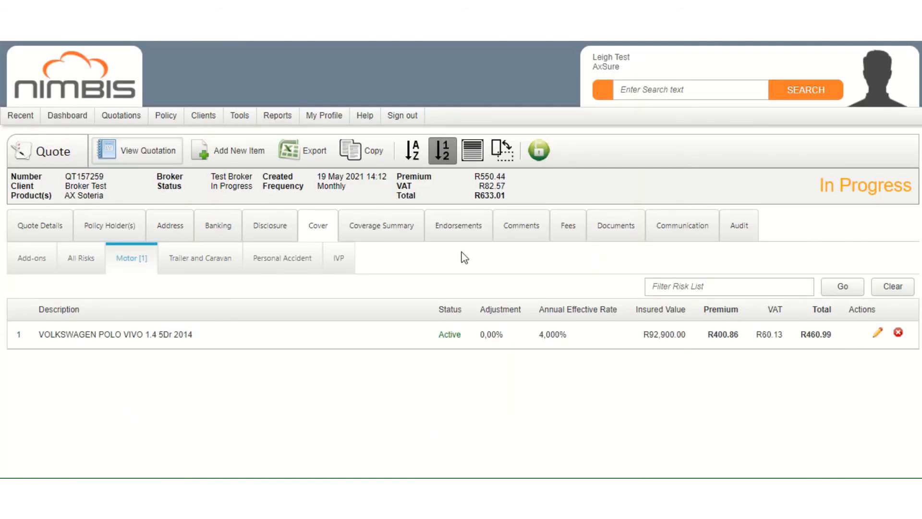
# Show the Quote Details page for quote QT157259
pyautogui.click(45, 227)
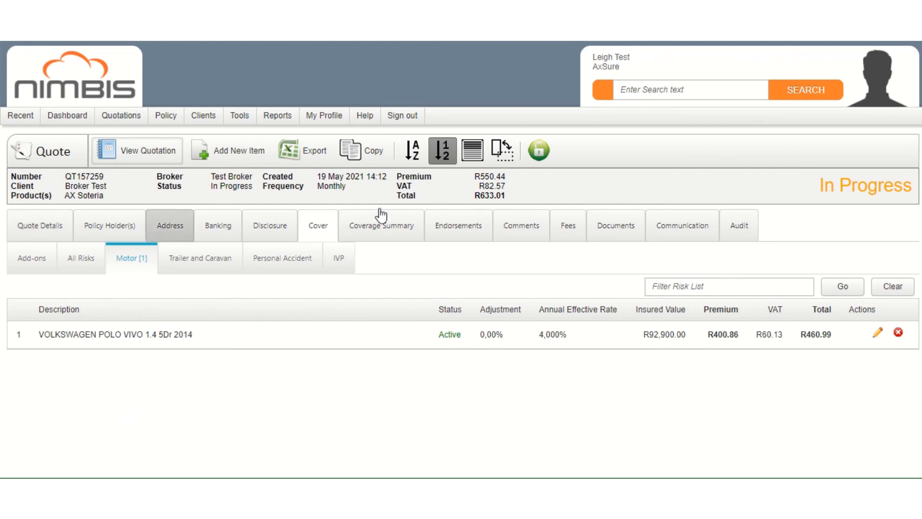